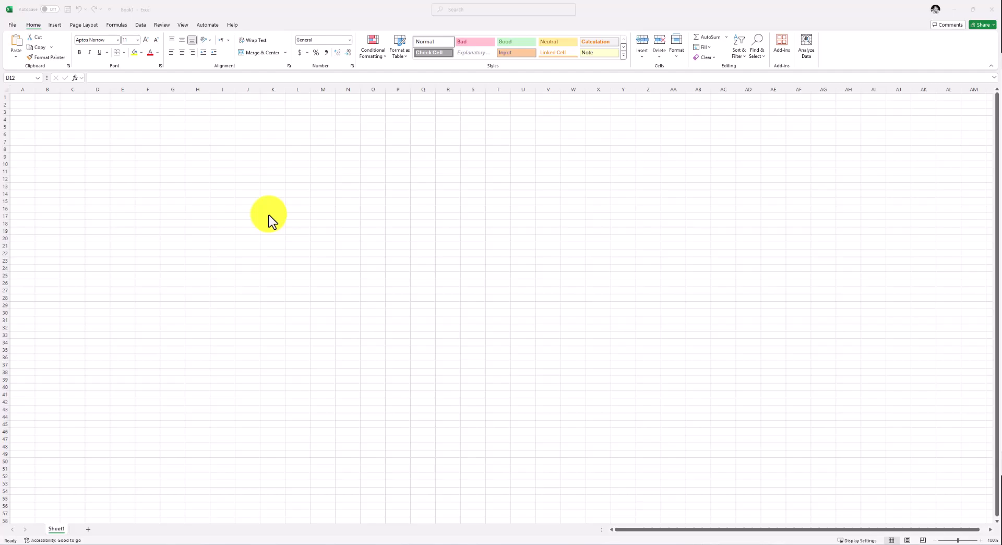
Insert the black-and-white portrait photo from this device, placed over the cells
click(52, 27)
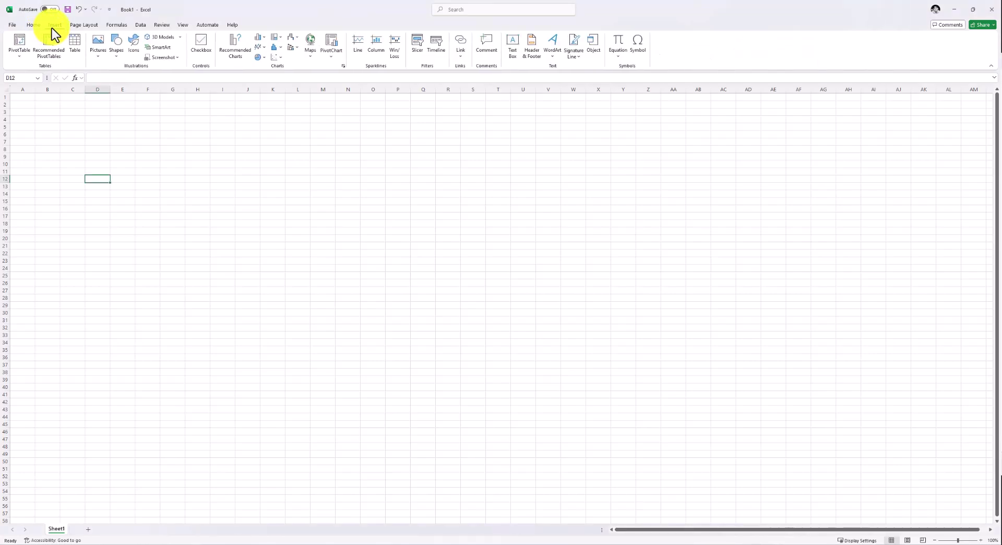
click(105, 55)
mouse_move(116, 79)
click(180, 93)
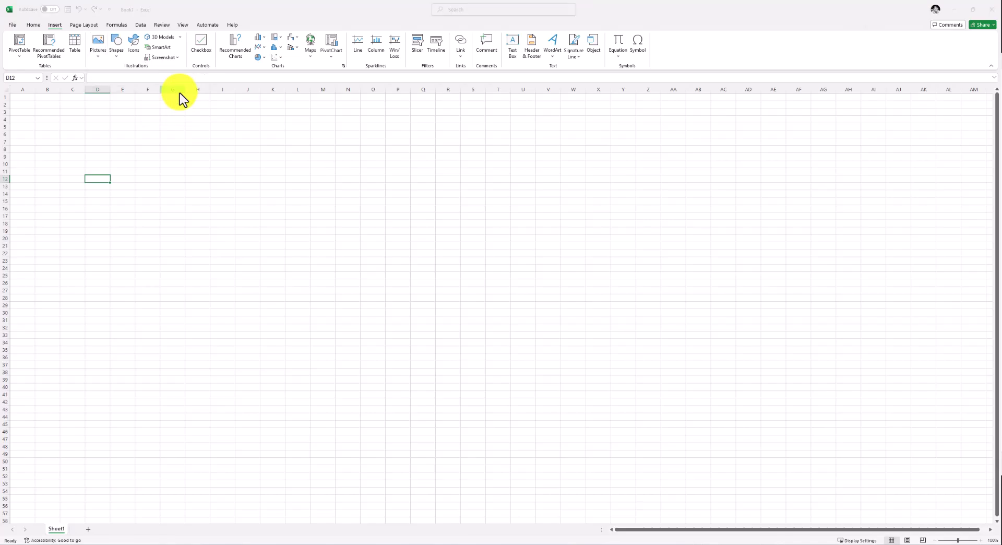
double_click(350, 136)
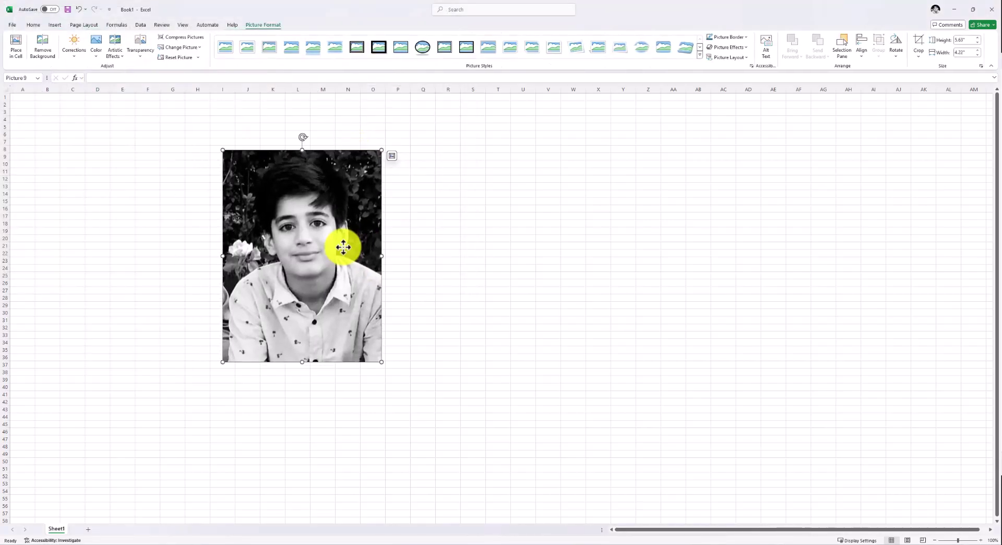
Try the soft-edged oval style, then settle on the Drop Shadow Rectangle picture style
click(699, 55)
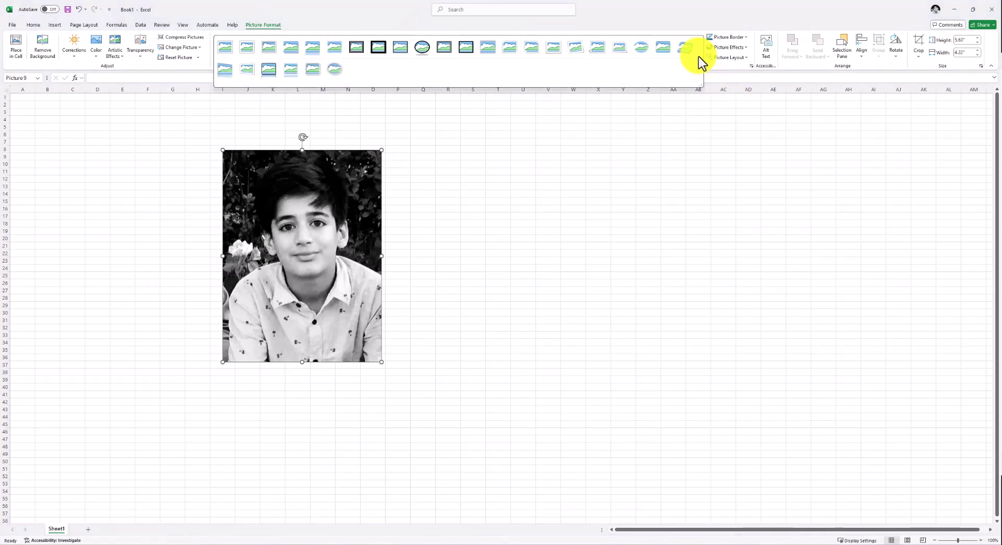
click(638, 51)
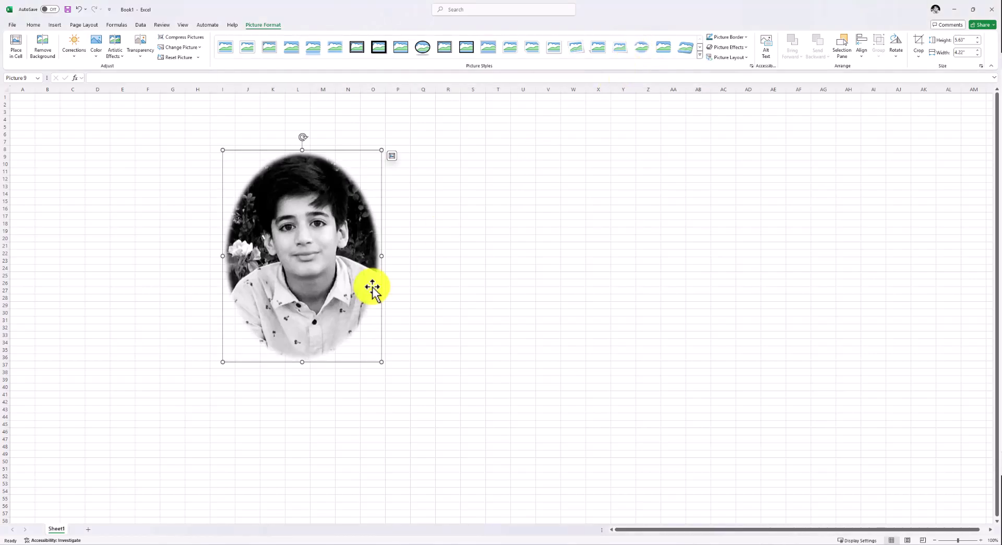
click(702, 58)
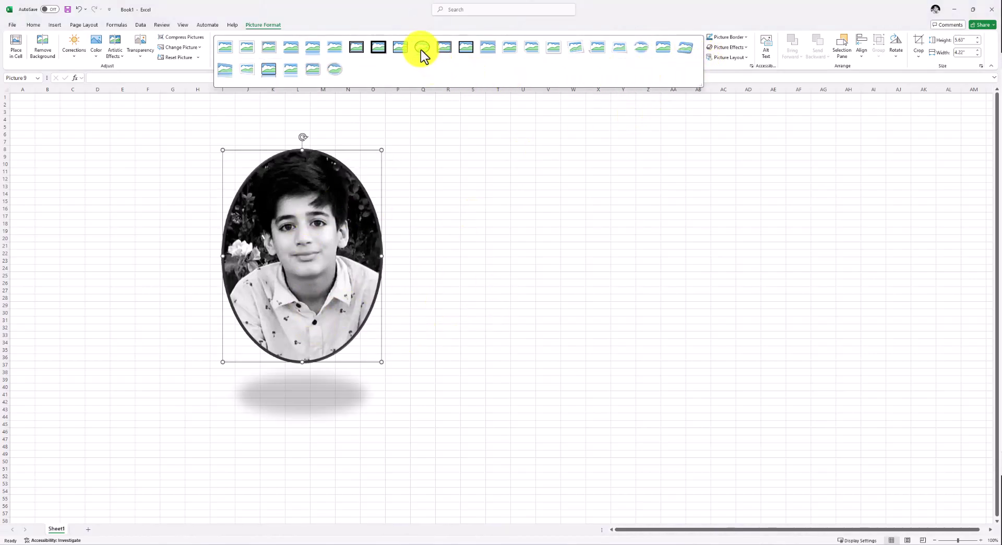
click(291, 49)
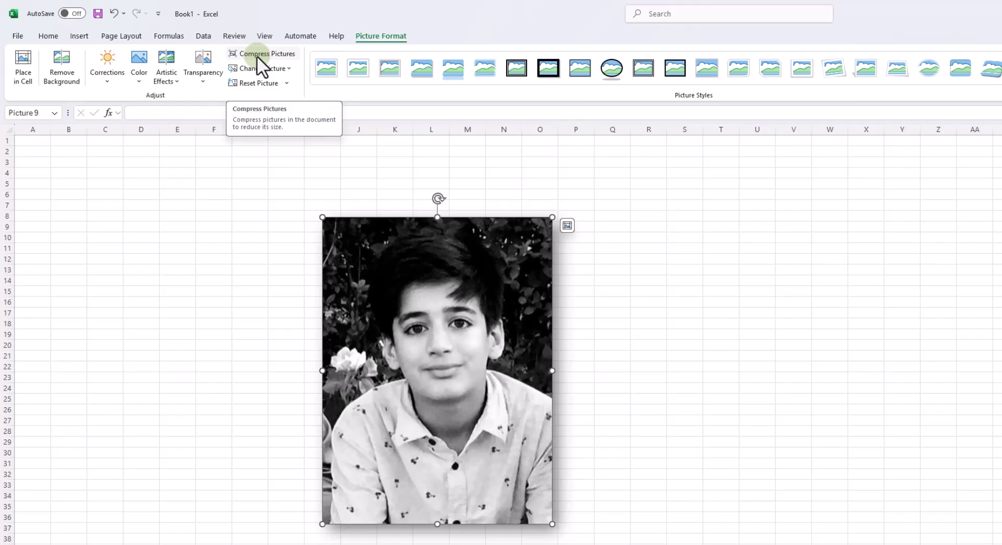
Compress the picture, then replace it with the colour photo of the young boy
click(258, 56)
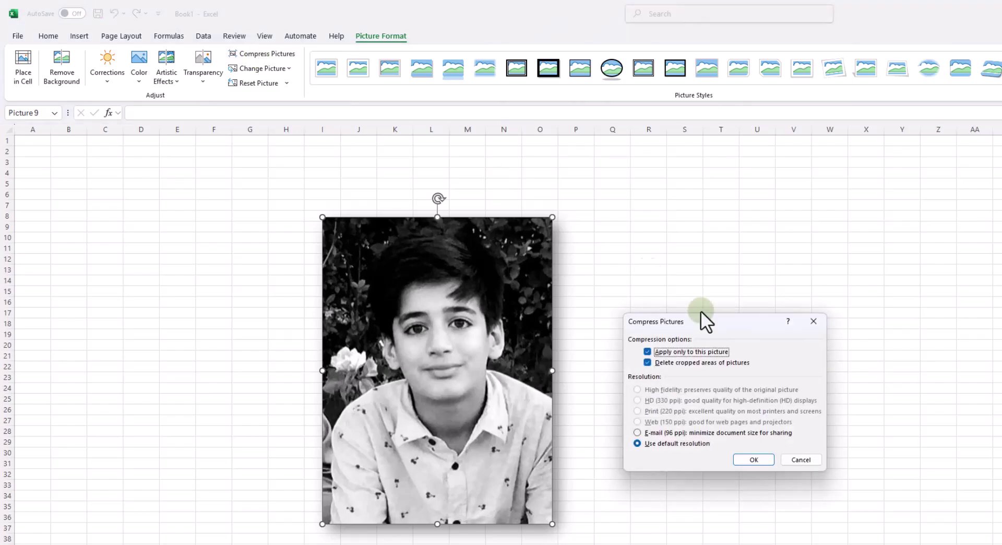
click(754, 459)
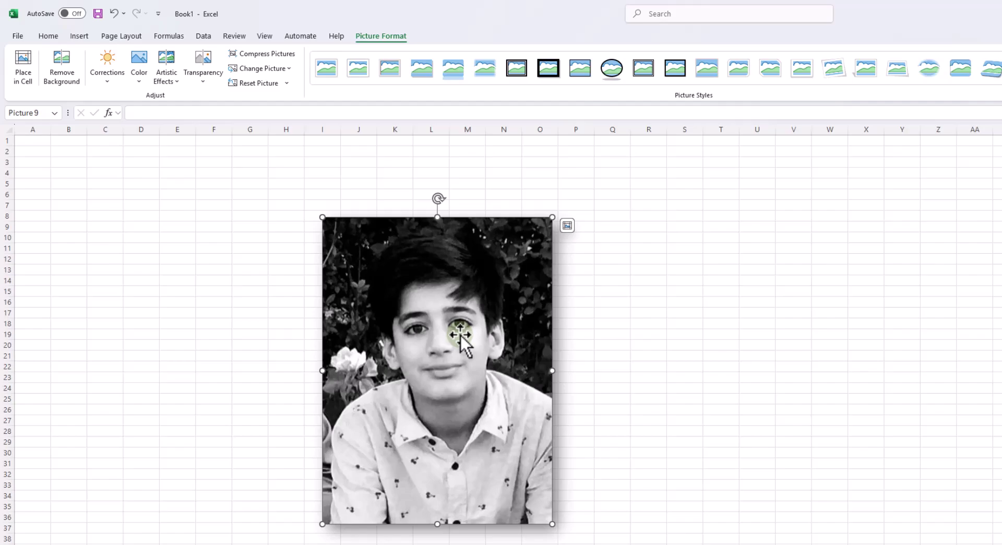
click(258, 67)
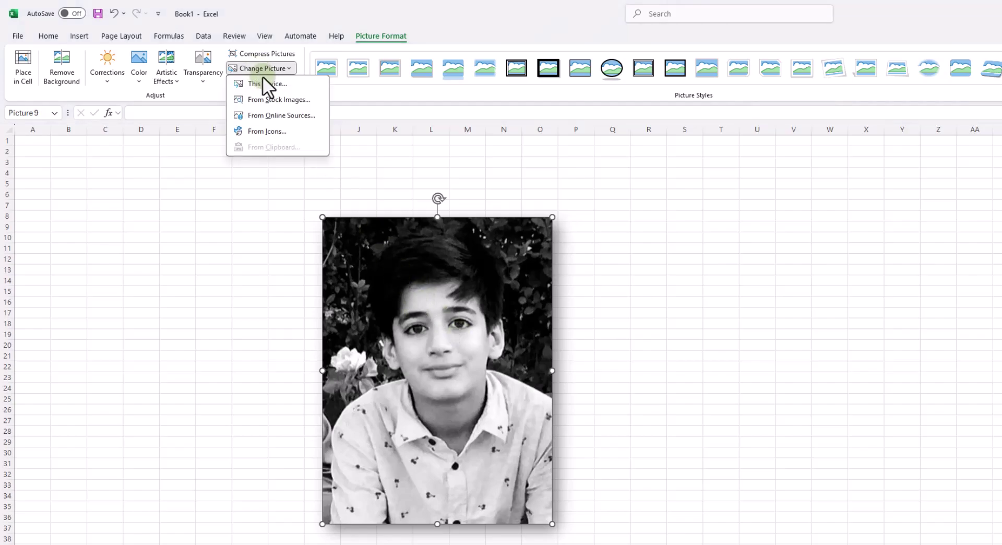
click(267, 84)
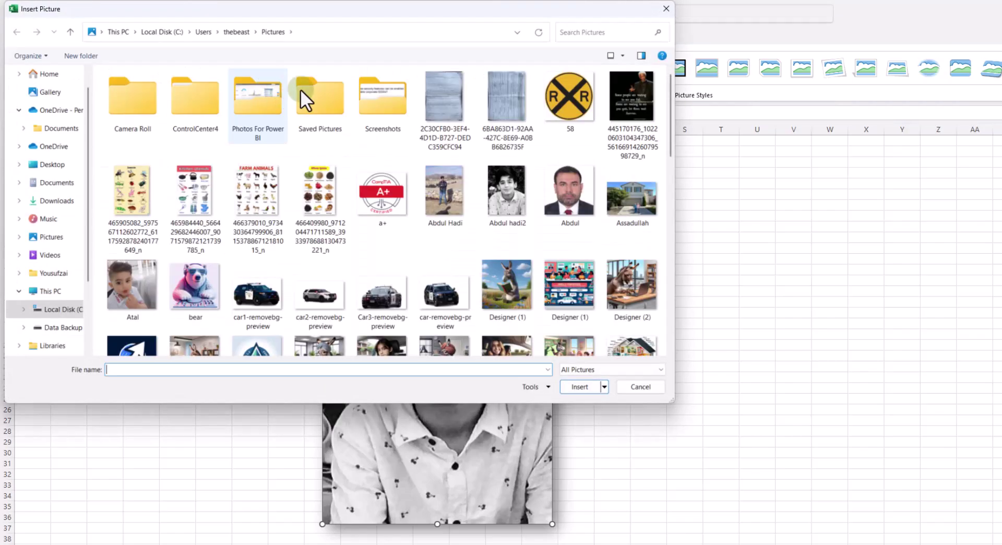
double_click(121, 287)
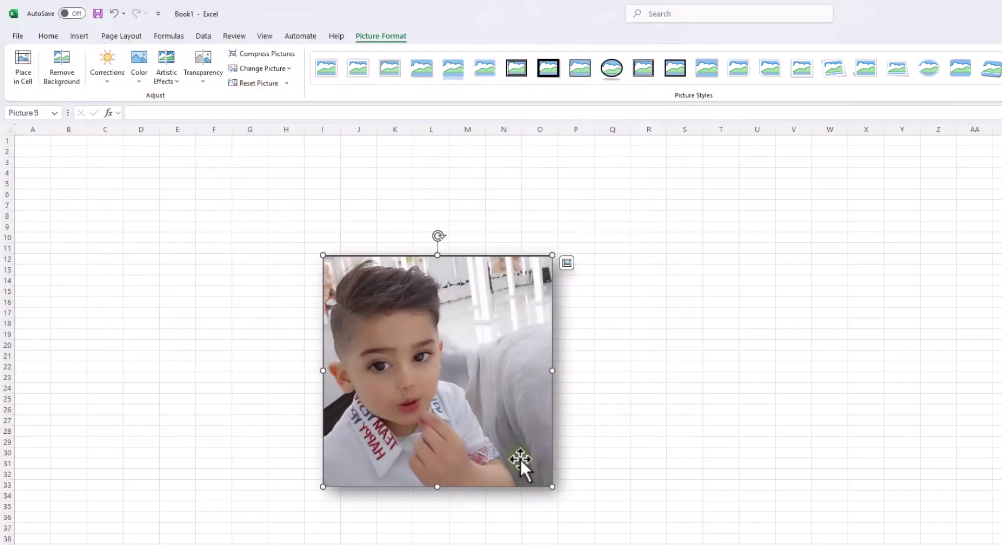
click(287, 85)
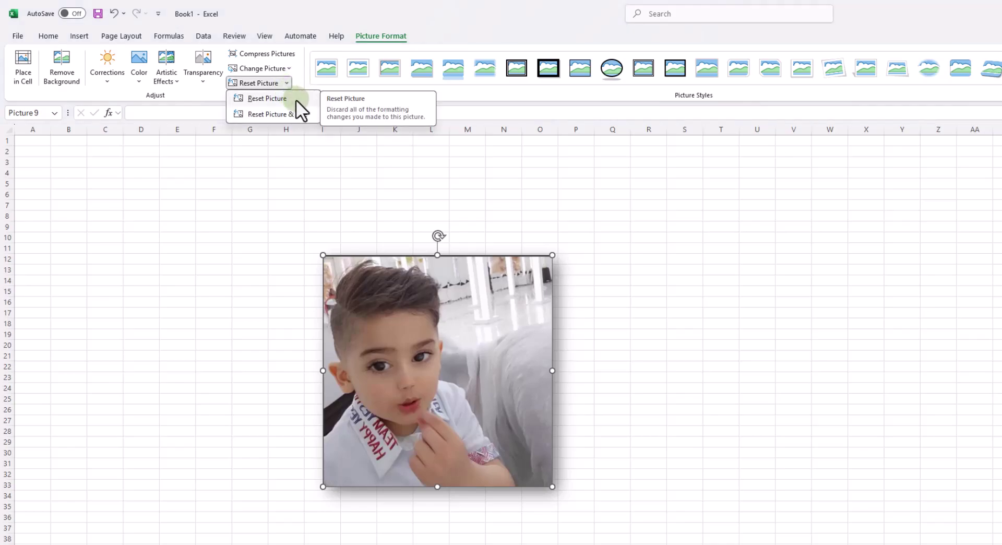
Reset the photo's styling, enlarge it slightly from the corner, and preview transparency levels
click(283, 102)
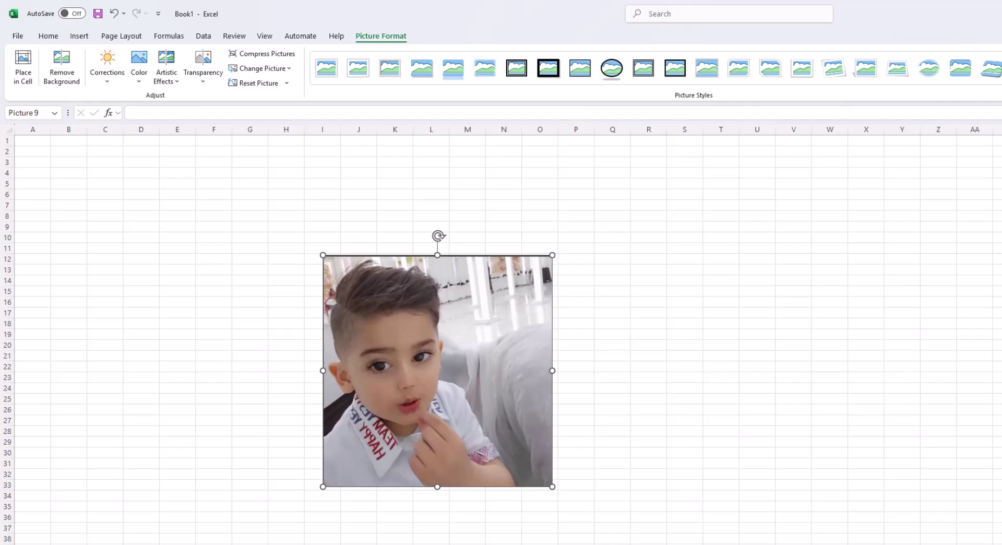
drag(552, 487, 593, 528)
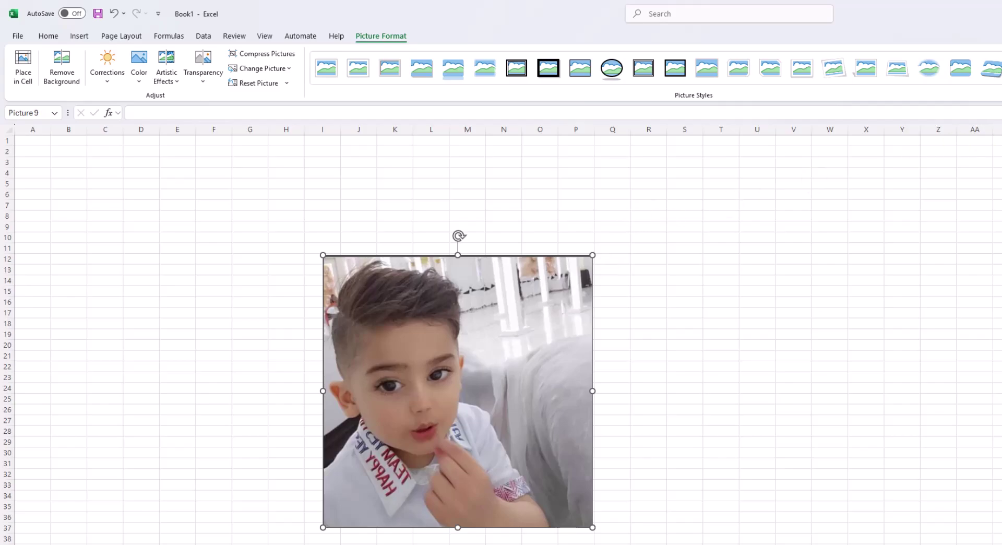
drag(592, 527, 595, 530)
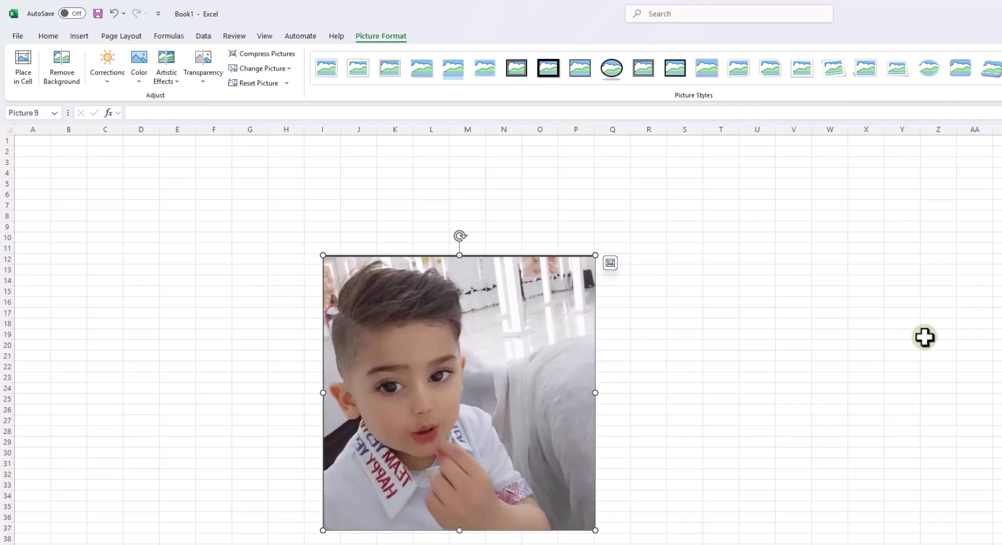
click(287, 84)
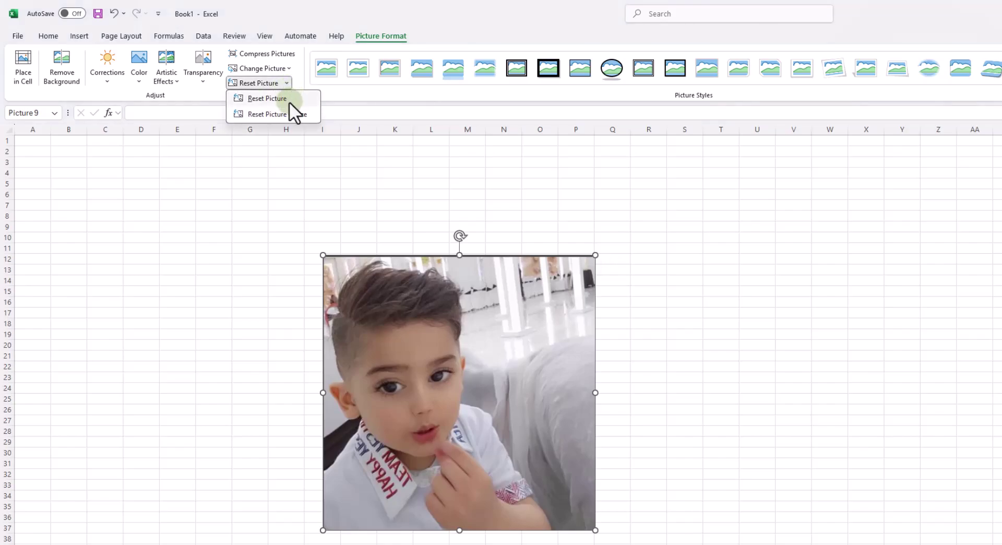
click(292, 117)
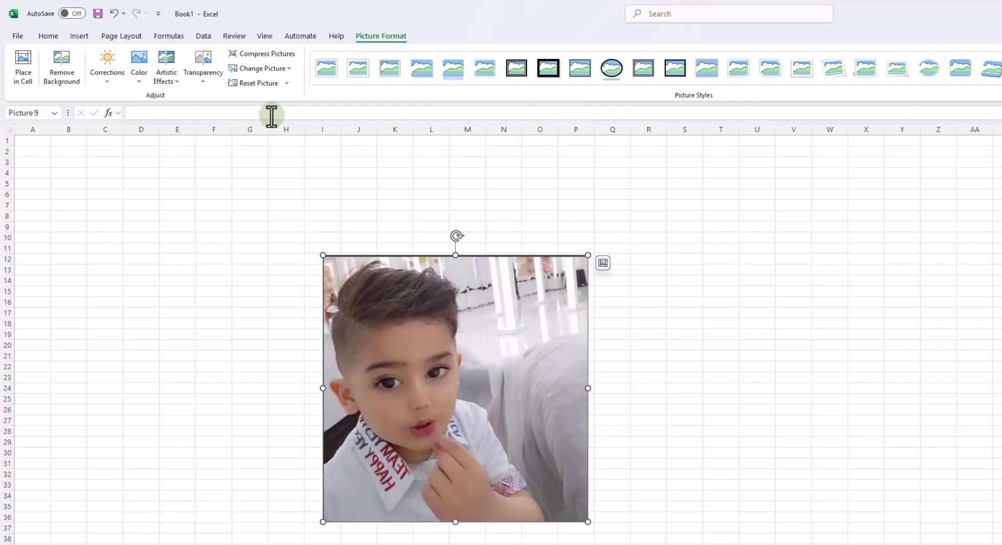
click(216, 80)
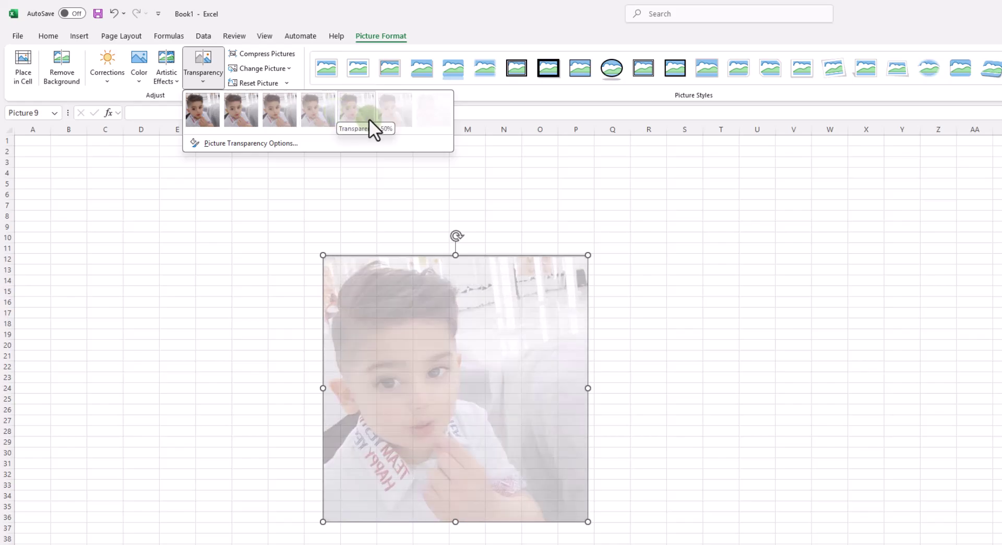
Insert the black-and-white portrait from this device and place it over the colour photo
click(249, 259)
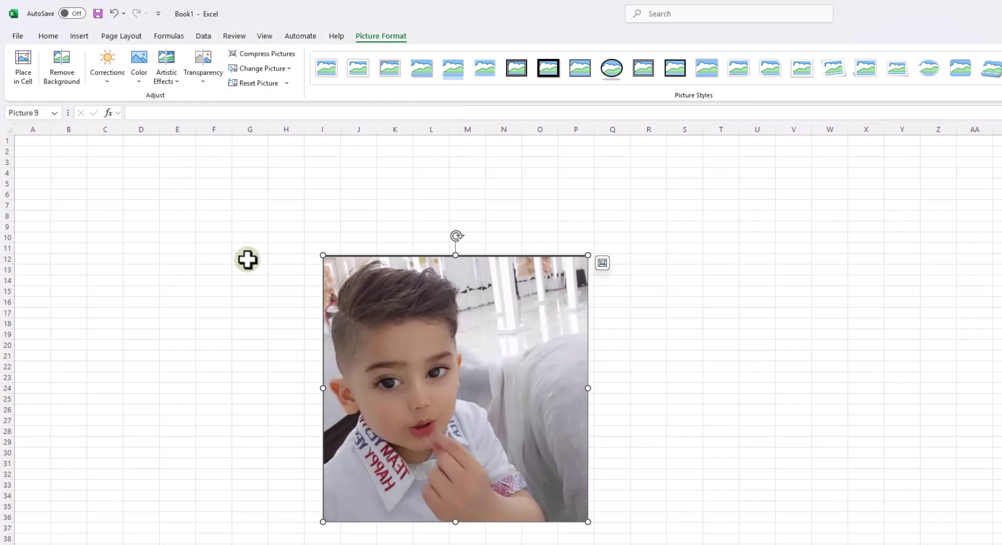
click(79, 36)
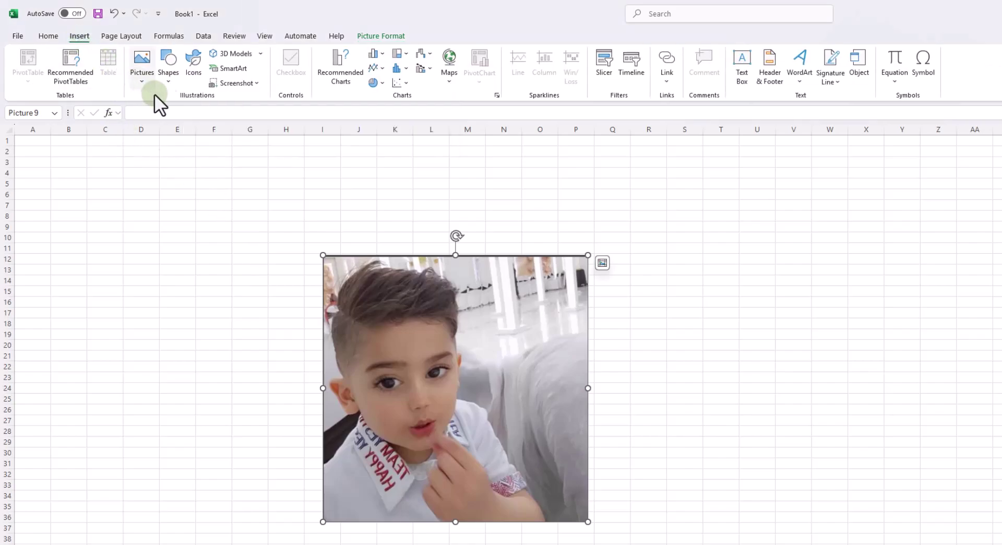
click(151, 81)
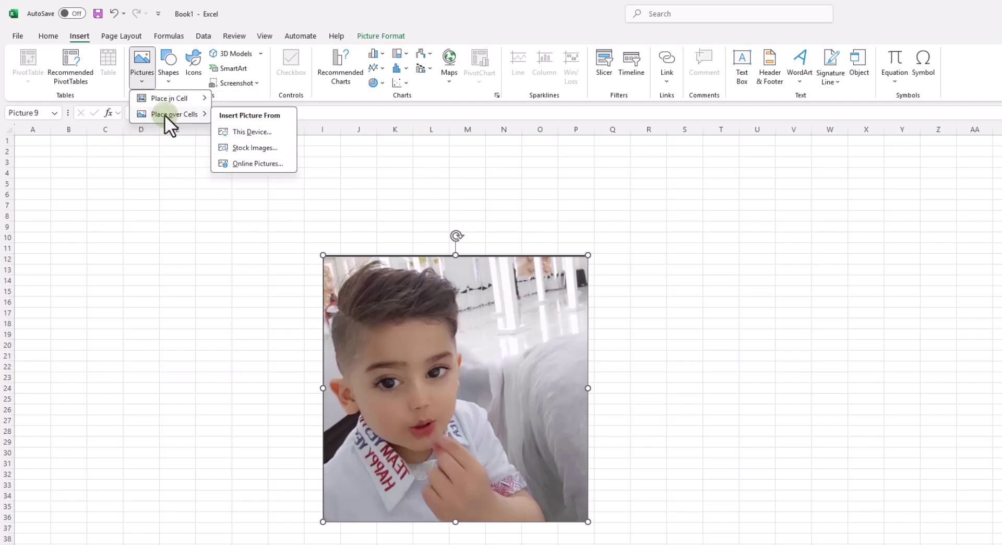
click(233, 127)
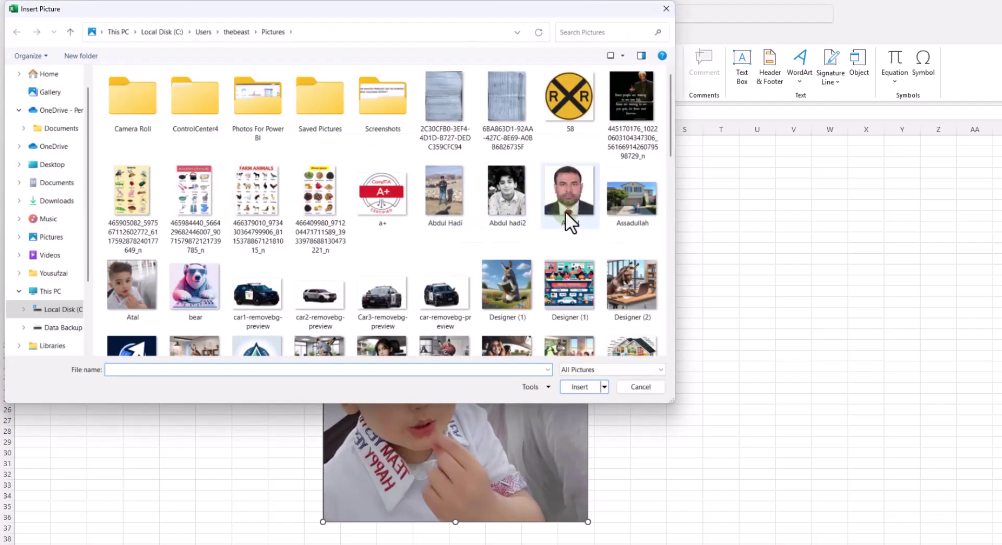
click(515, 197)
double_click(514, 197)
drag(272, 494, 490, 476)
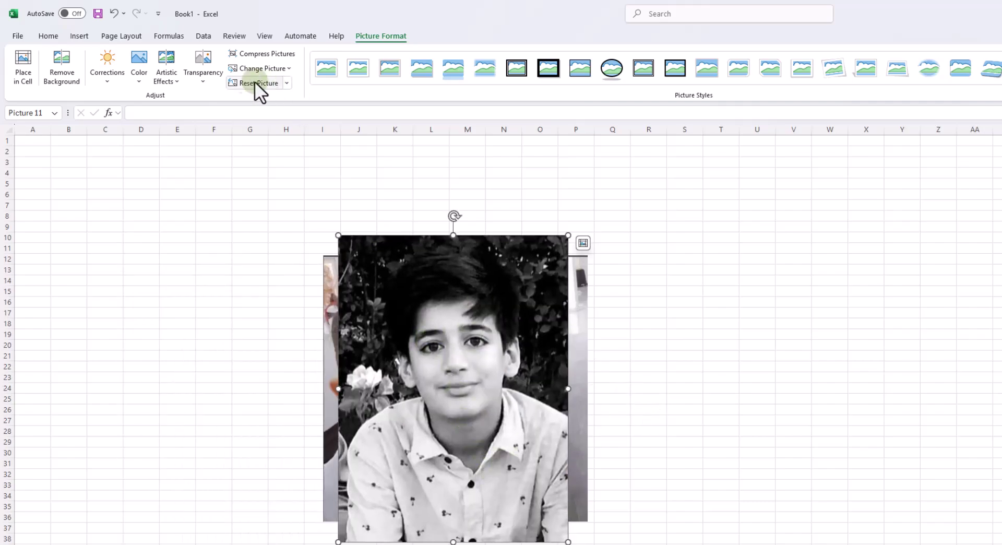
Make the portrait semi-transparent with a Transparency preset and shift it to the right
click(214, 76)
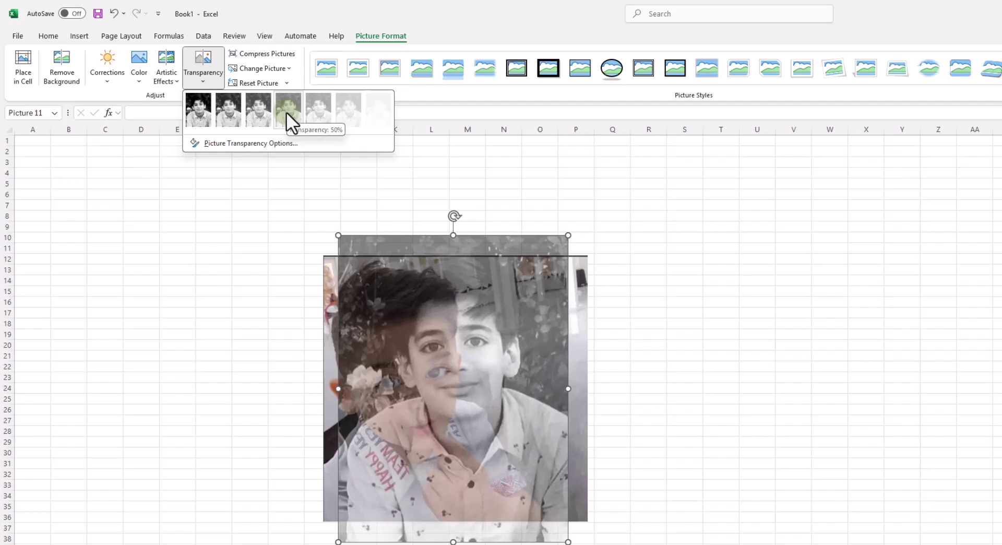
click(324, 112)
click(793, 431)
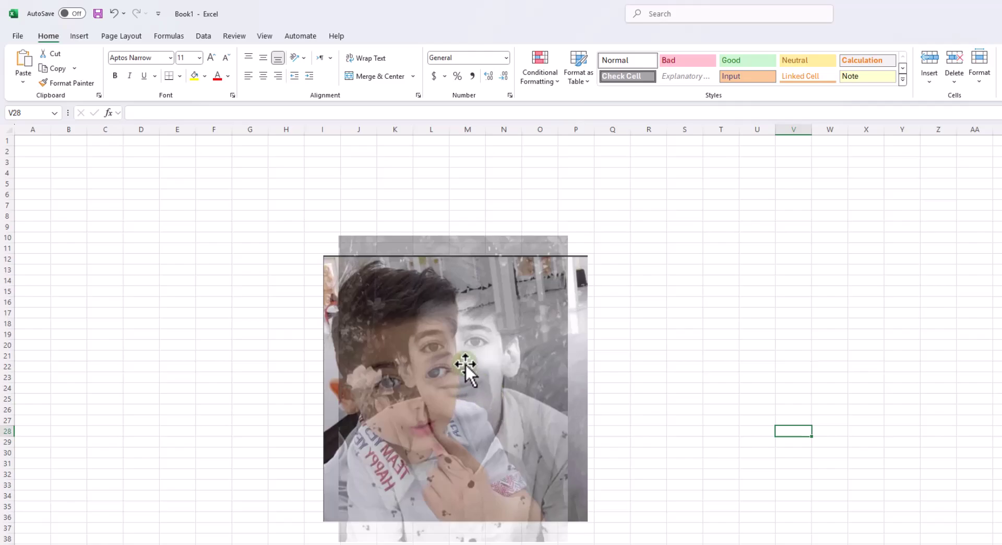
drag(493, 365, 539, 360)
click(732, 421)
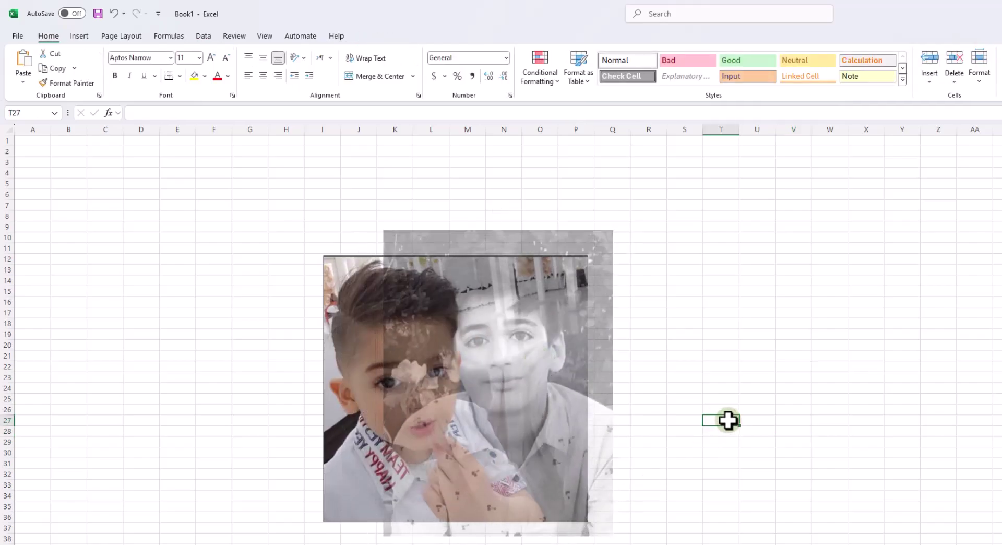
drag(537, 396, 763, 376)
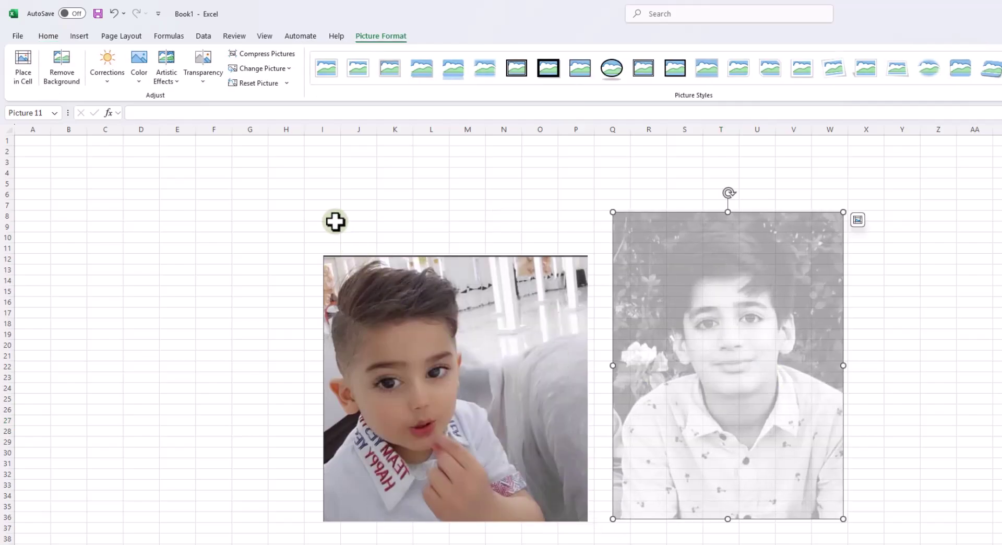
Browse Artistic Effects, Color and Corrections for the grey portrait, then start Remove Background
click(173, 81)
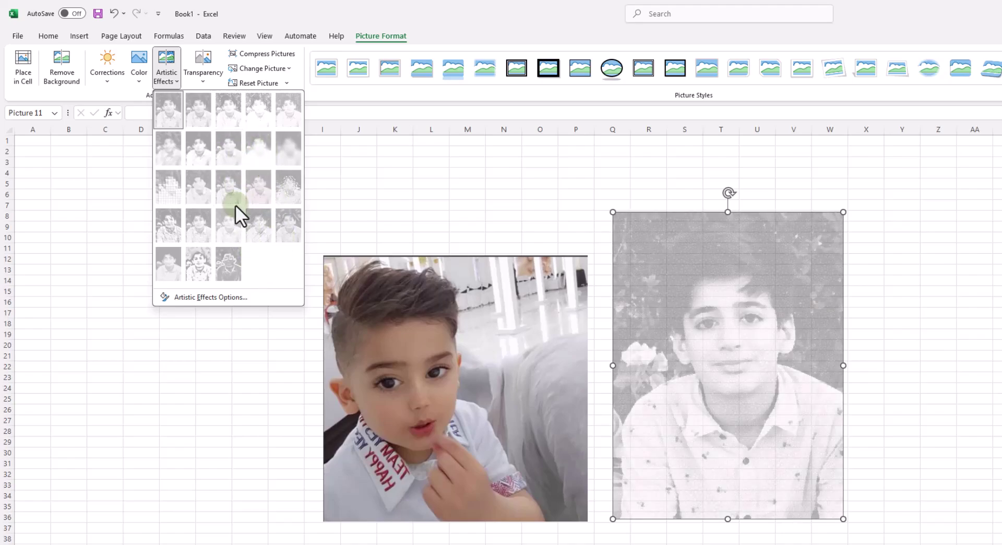
click(143, 79)
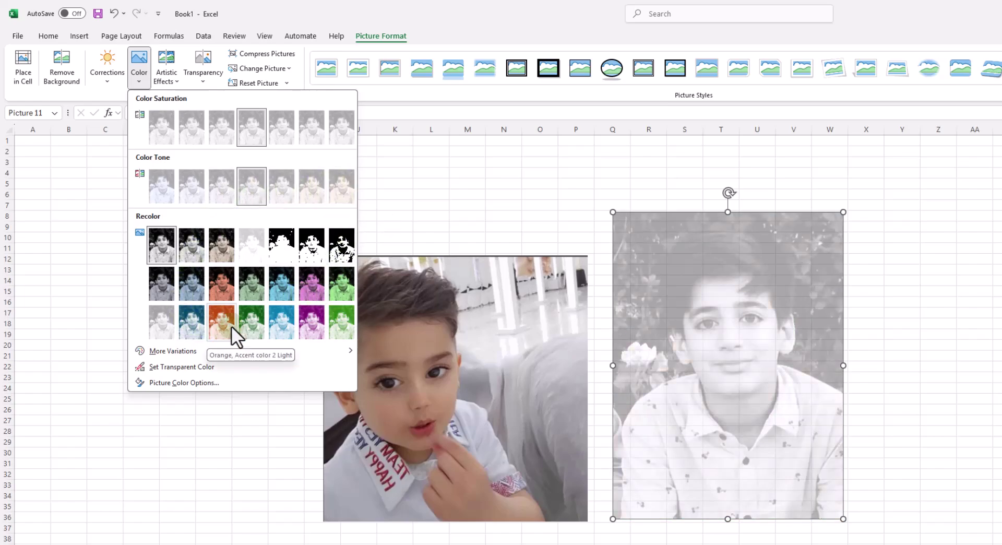
click(112, 81)
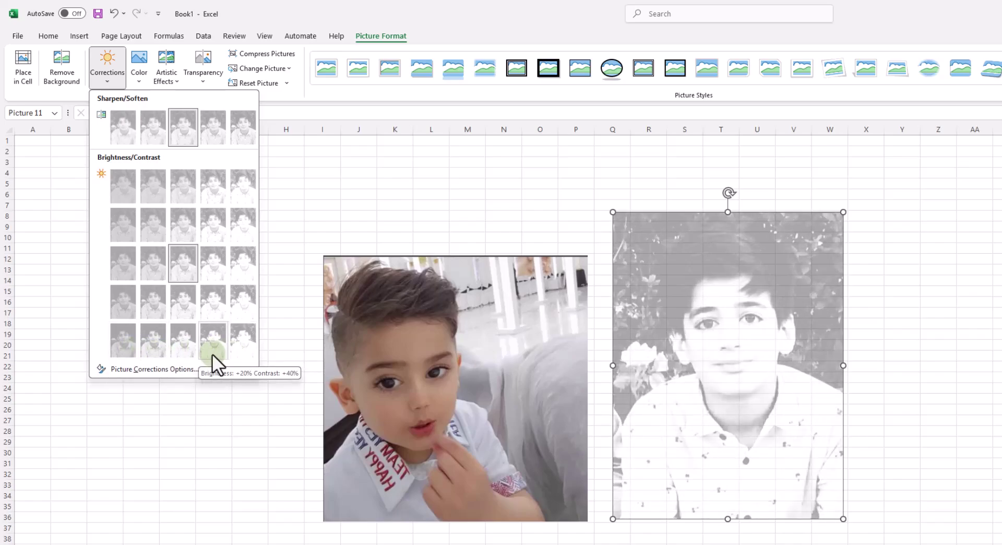
click(58, 67)
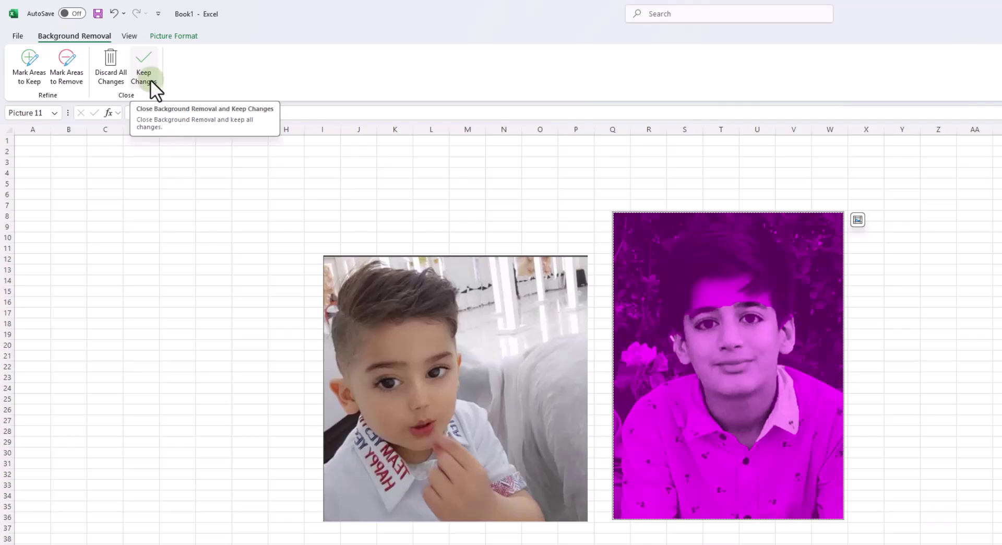
Try the Mark Areas to Remove and Keep tools, then keep the background removal
click(71, 81)
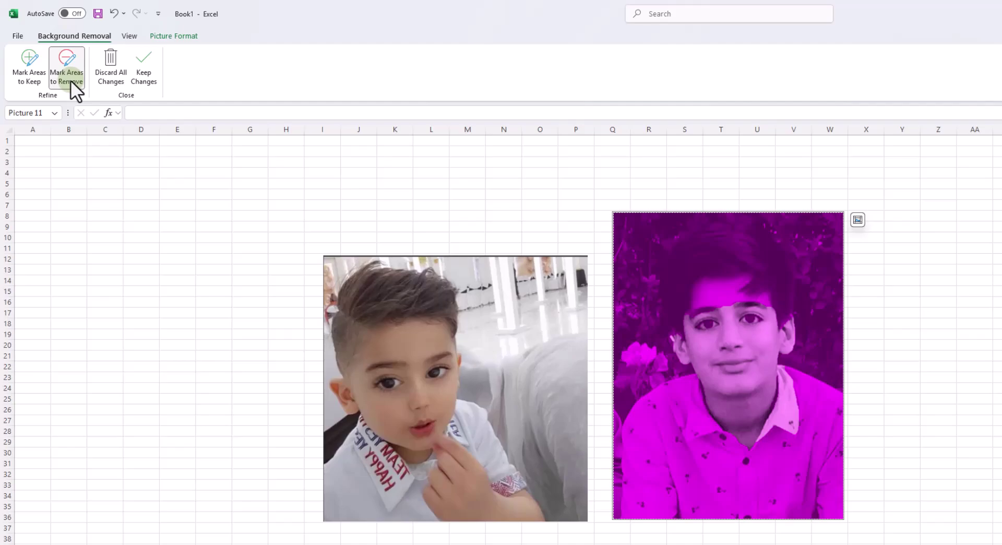
click(33, 73)
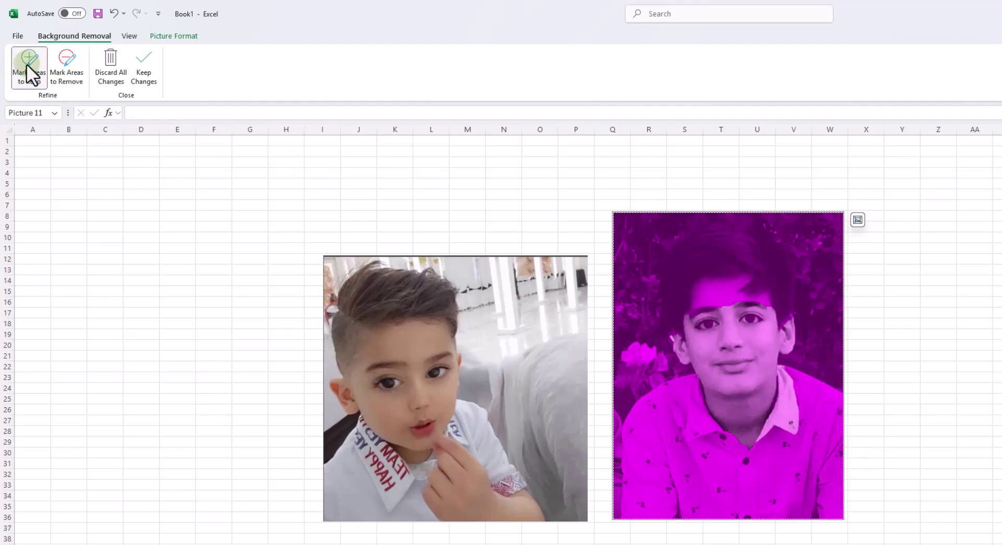
click(152, 78)
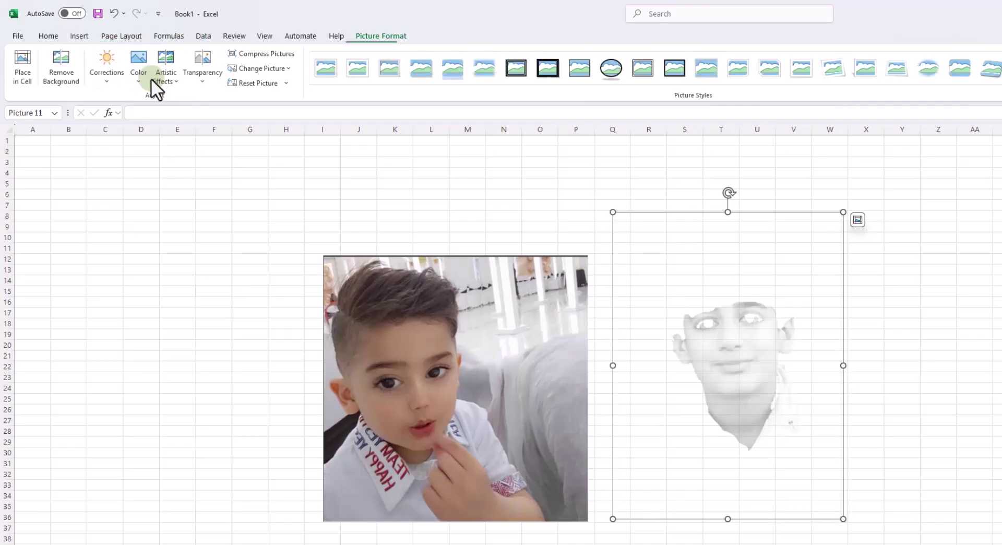
click(763, 350)
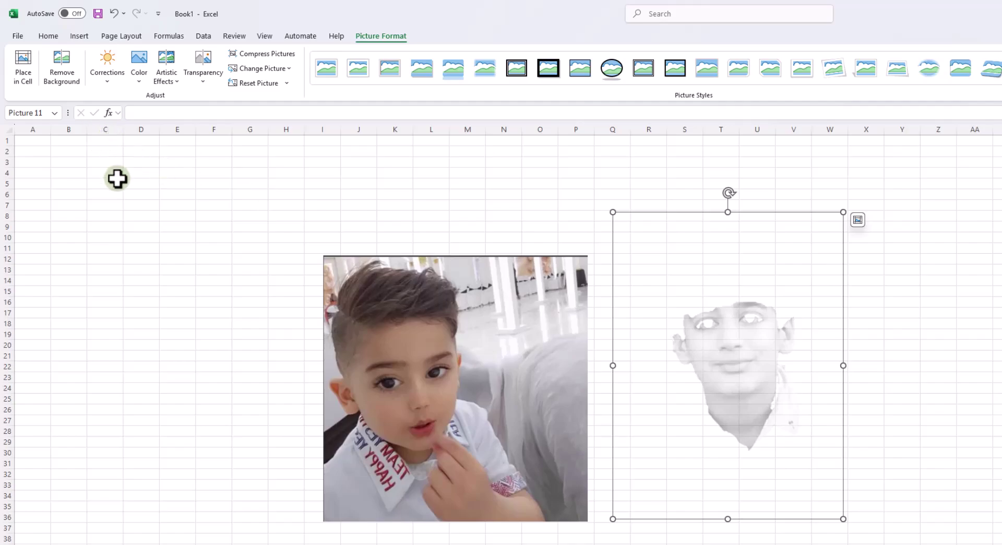
Undo the background removal, set the portrait to 0% transparency, and undo a Place in Cell trial
key(ctrl+z)
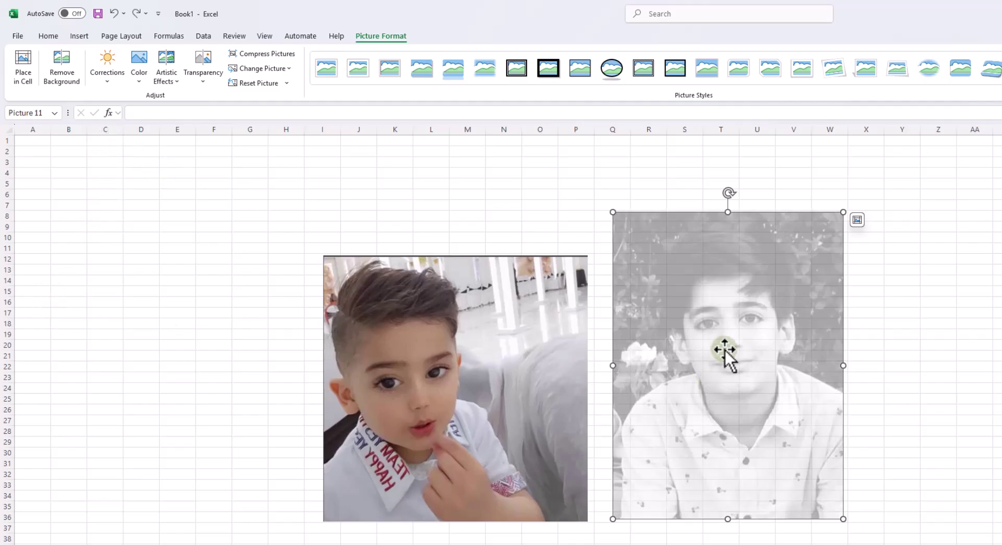
click(196, 71)
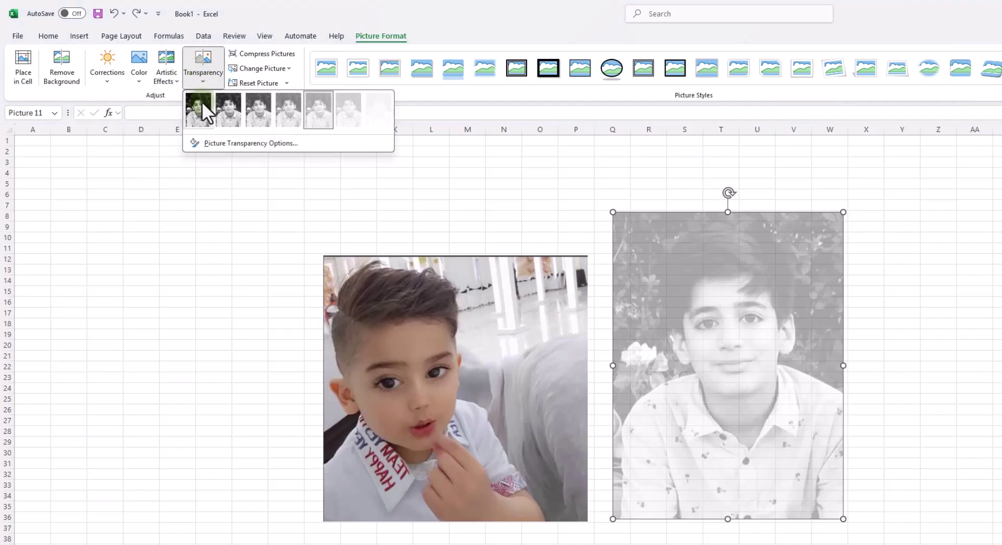
click(201, 102)
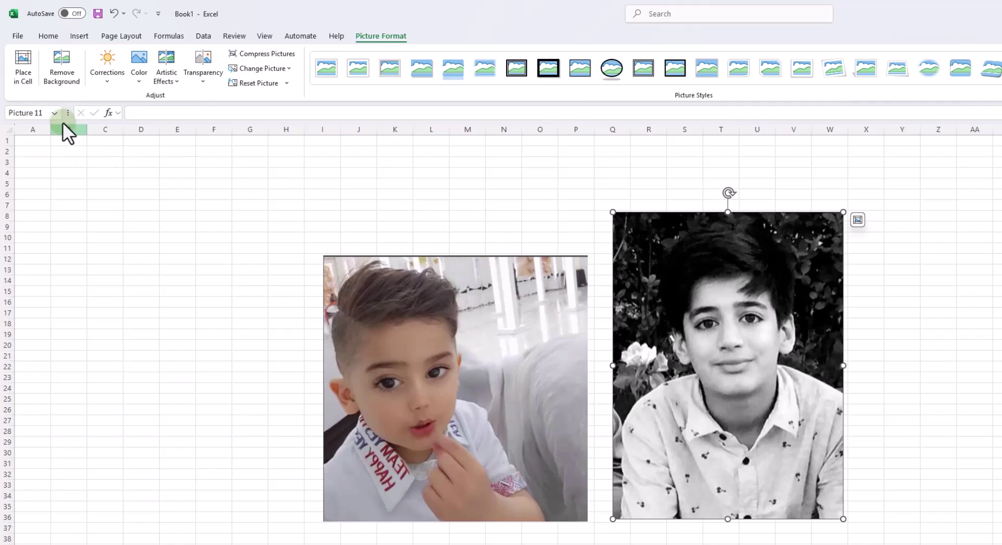
click(20, 76)
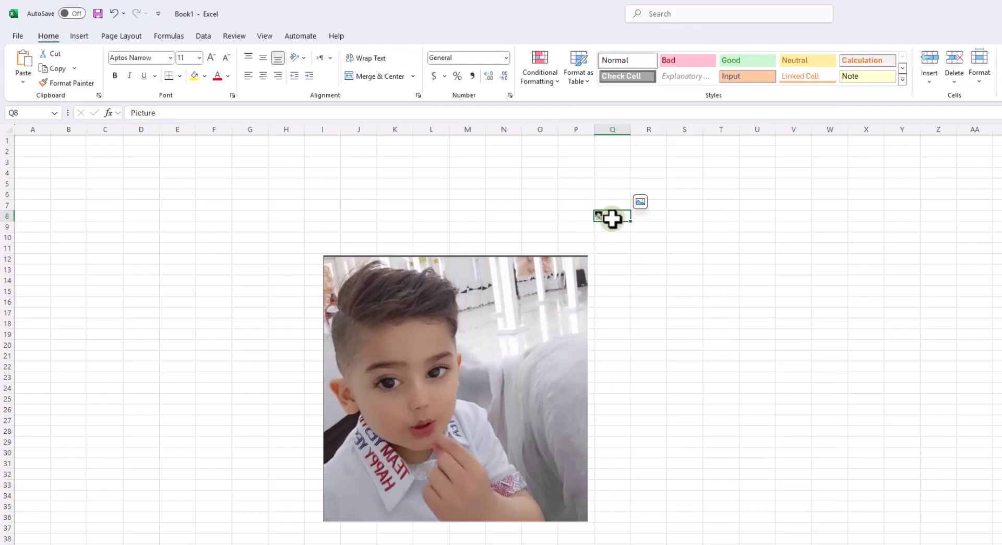
key(ctrl+z)
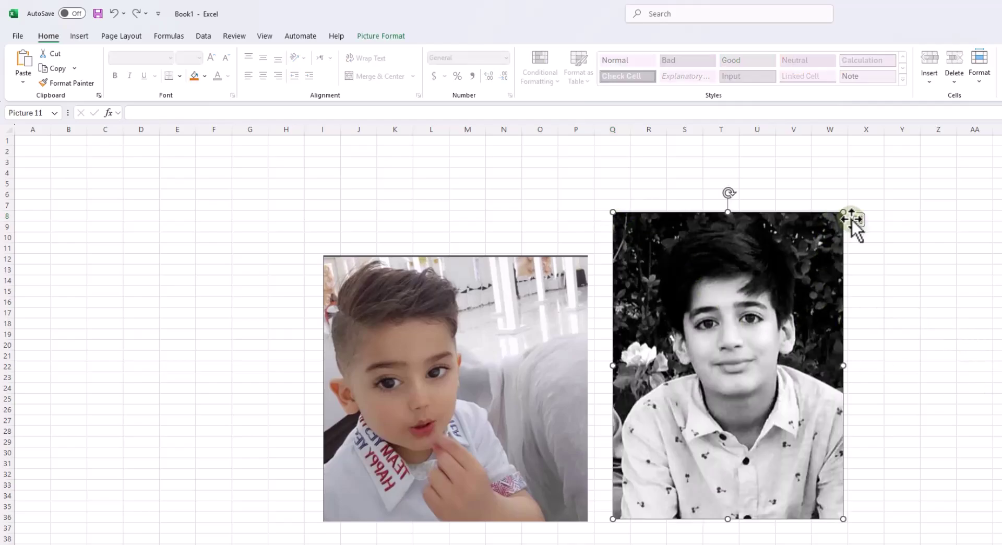
Apply the Ascending Picture Accent Process picture layout to the portrait from Picture Format
click(380, 37)
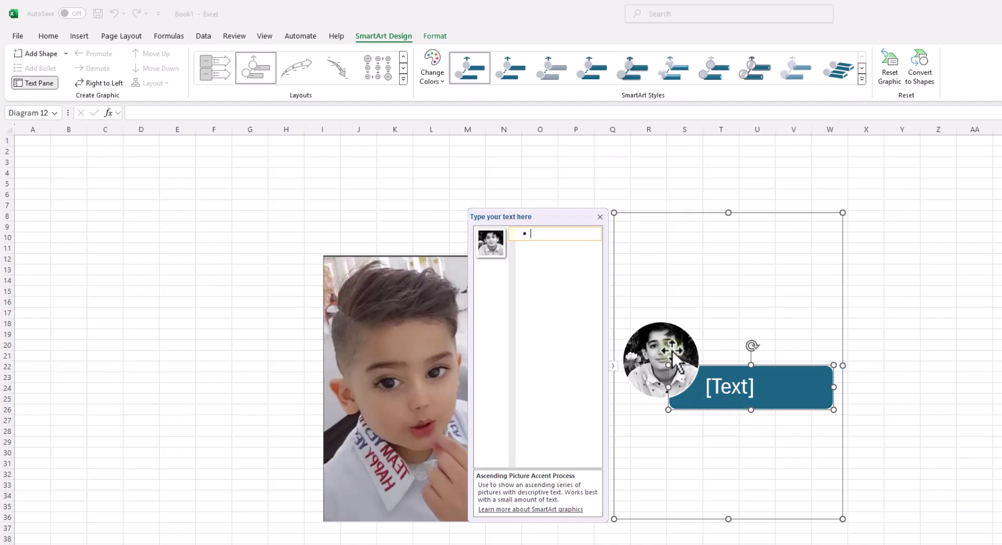
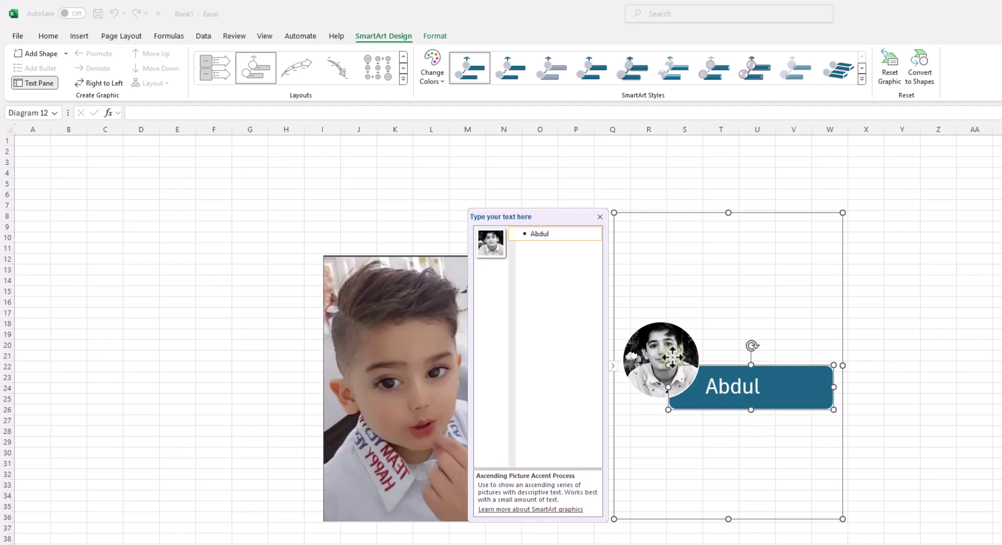
Type the boy's first and last name into the SmartArt banner text
right_click(672, 358)
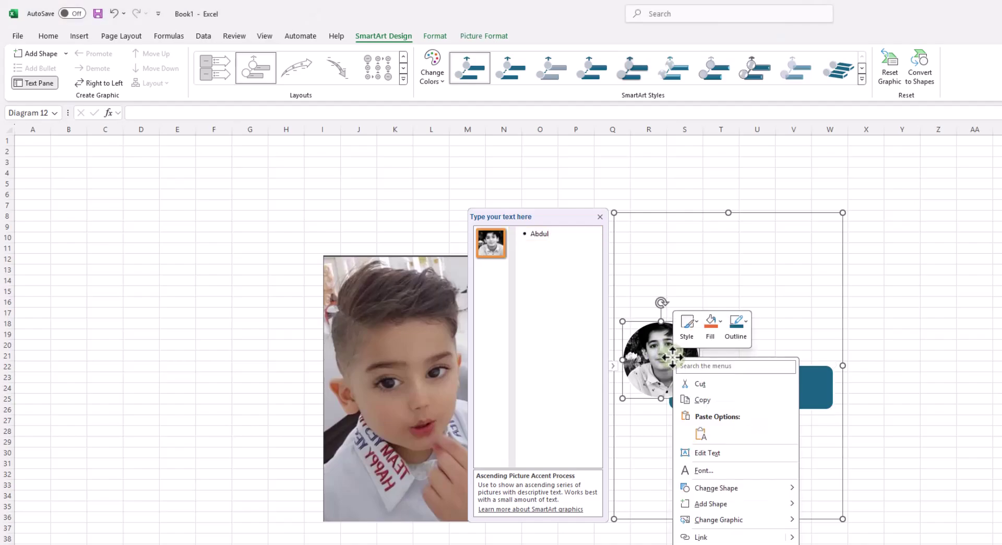
click(577, 236)
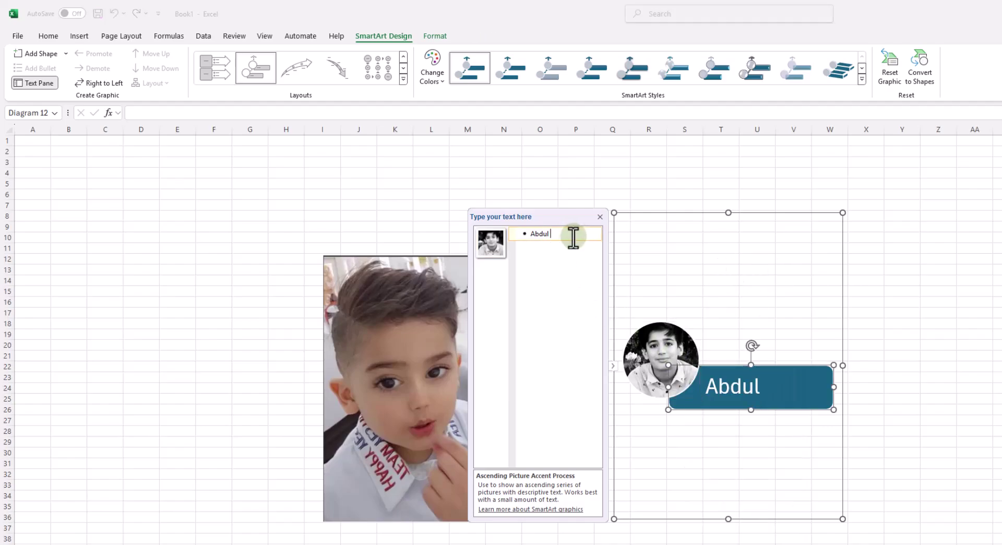
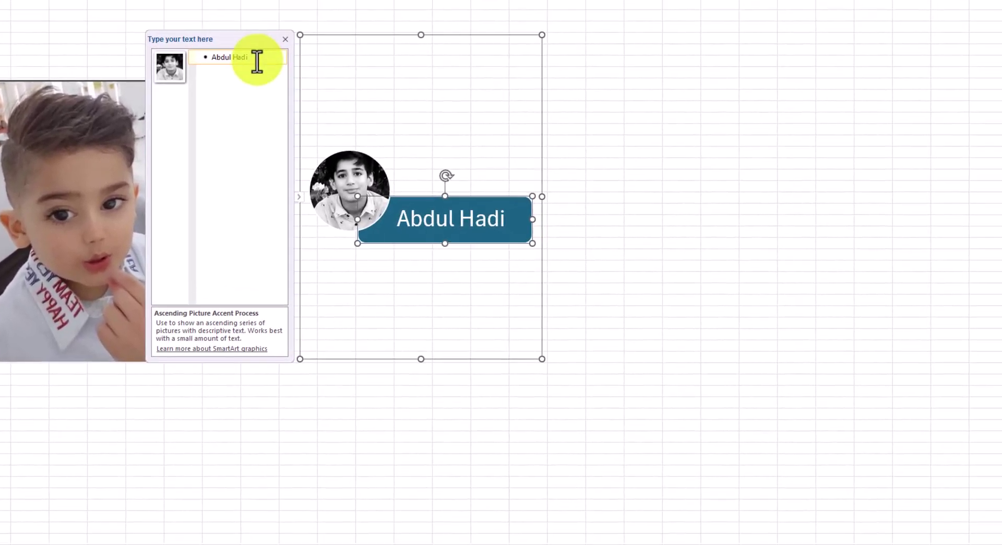
Delete the extra empty item so the SmartArt holds a single picture-and-text entry
key(Return)
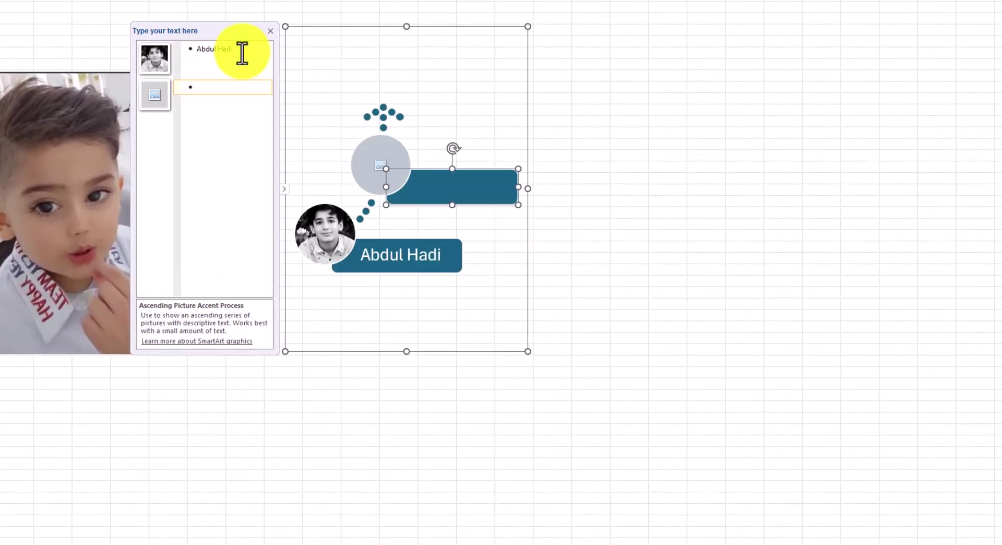
right_click(437, 180)
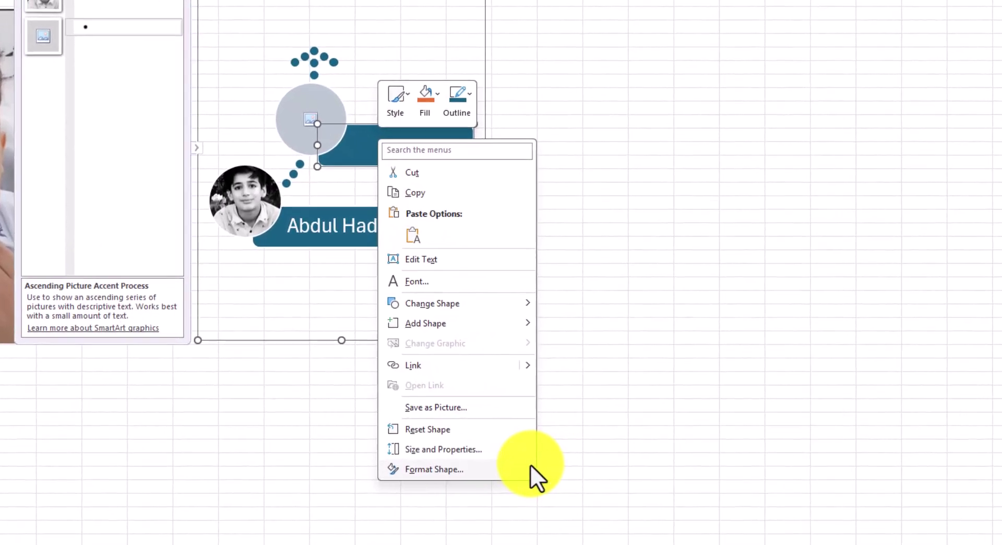
mouse_move(437, 318)
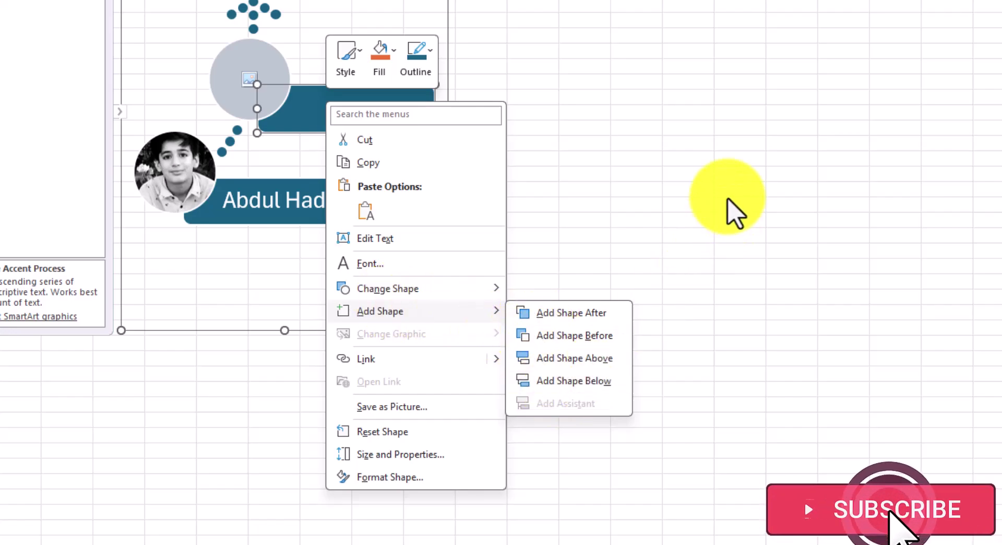
click(728, 201)
click(728, 201)
click(362, 116)
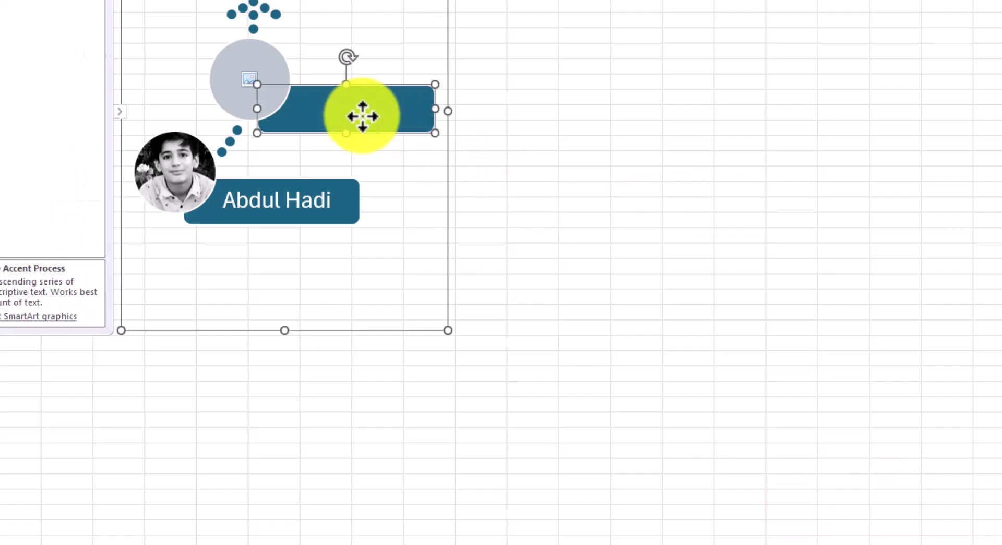
key(Delete)
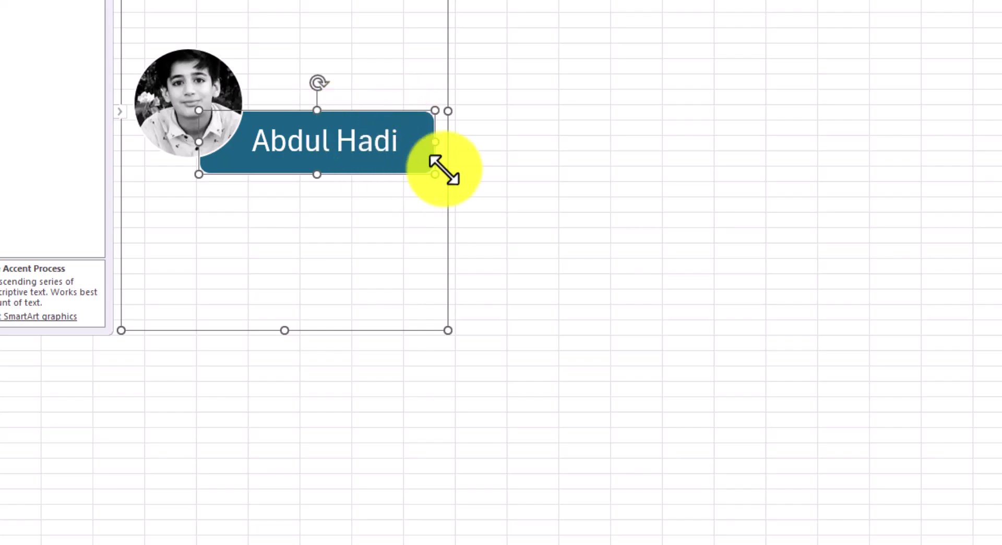
Nudge the circular photo slightly up and left within the SmartArt
click(703, 88)
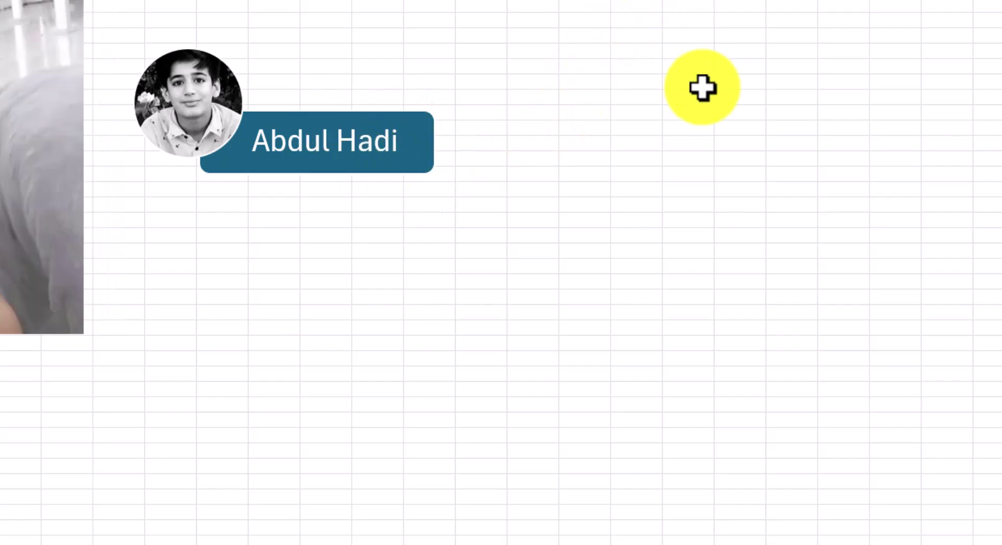
click(215, 139)
mouse_move(215, 139)
mouse_down()
mouse_move(224, 120)
mouse_move(206, 129)
mouse_up()
click(398, 123)
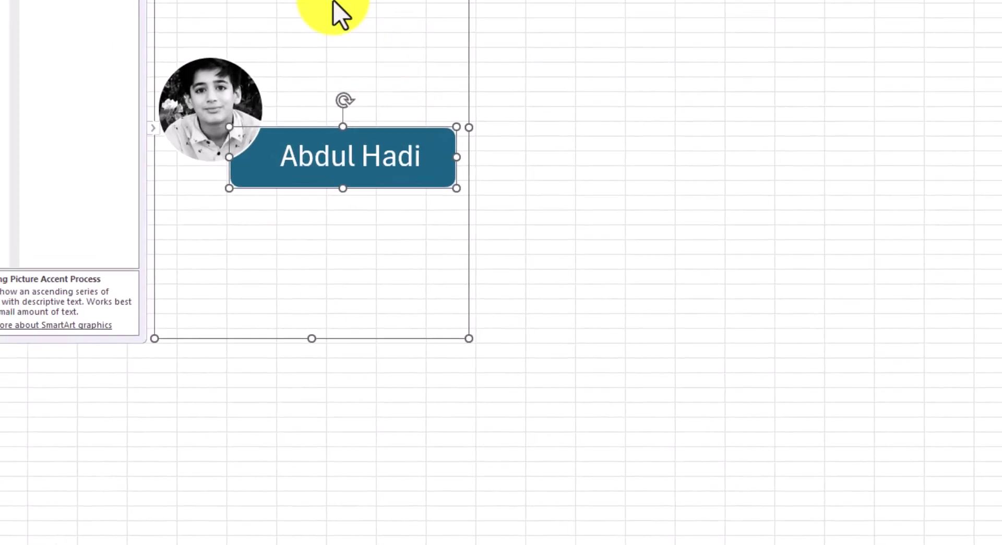
Move the SmartArt graphic up and right beside the colour photo, keeping its original style
click(302, 1)
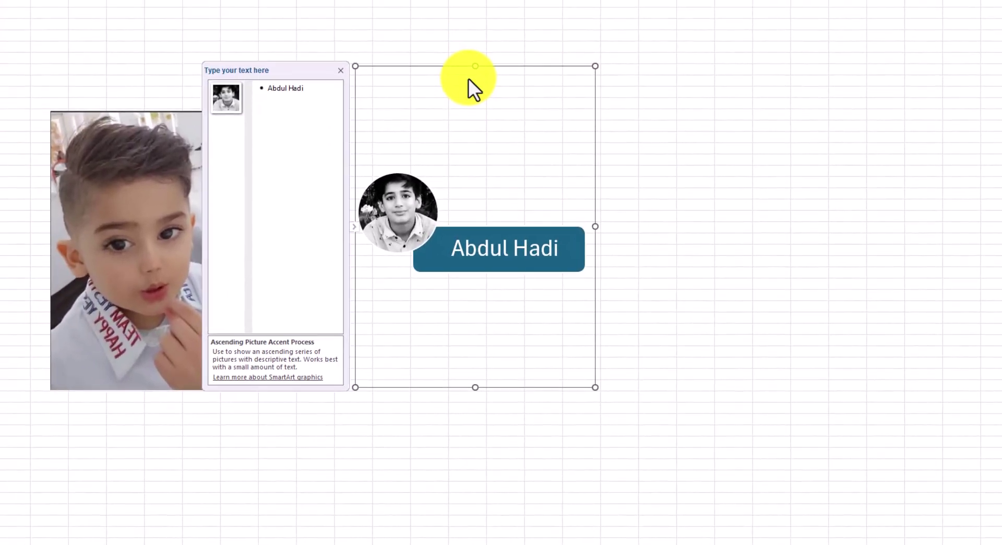
drag(546, 64, 582, 17)
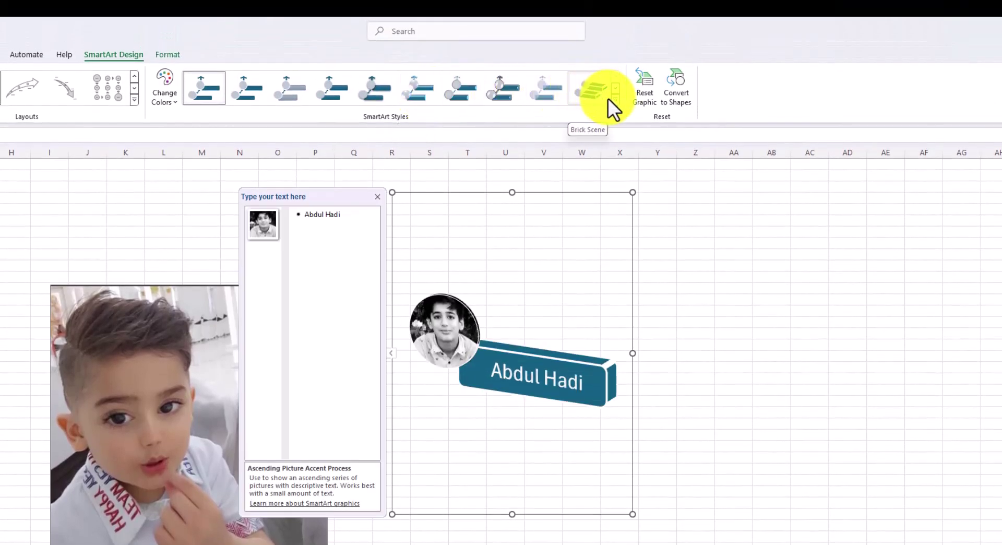
click(616, 100)
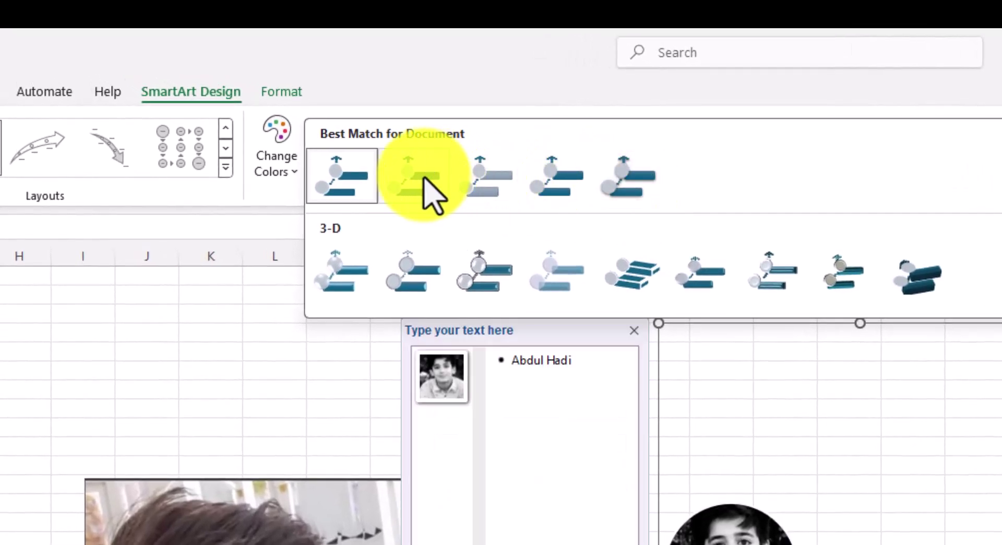
click(917, 327)
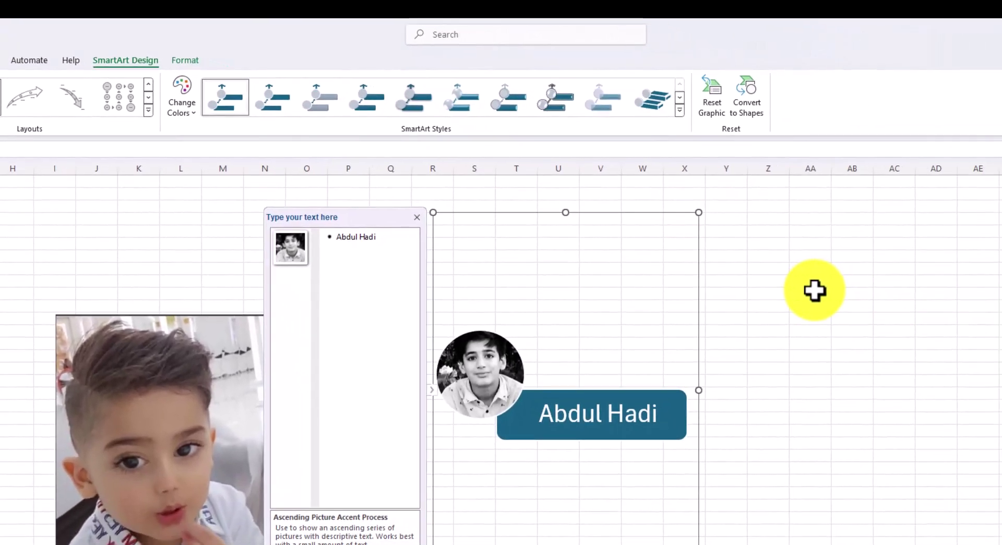
click(814, 290)
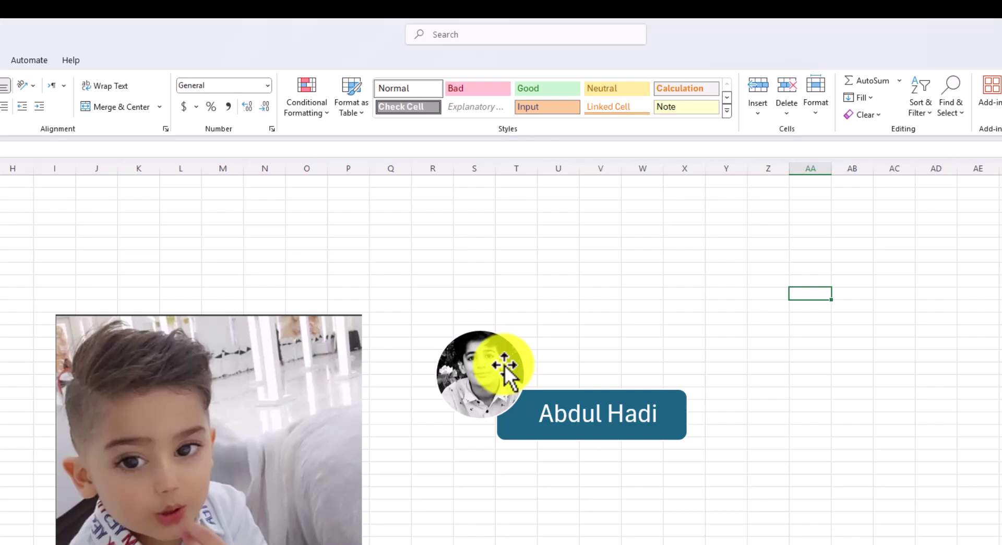
Crop the boy's large photo, trimming a thin strip from the top and a wider strip from the right
click(235, 480)
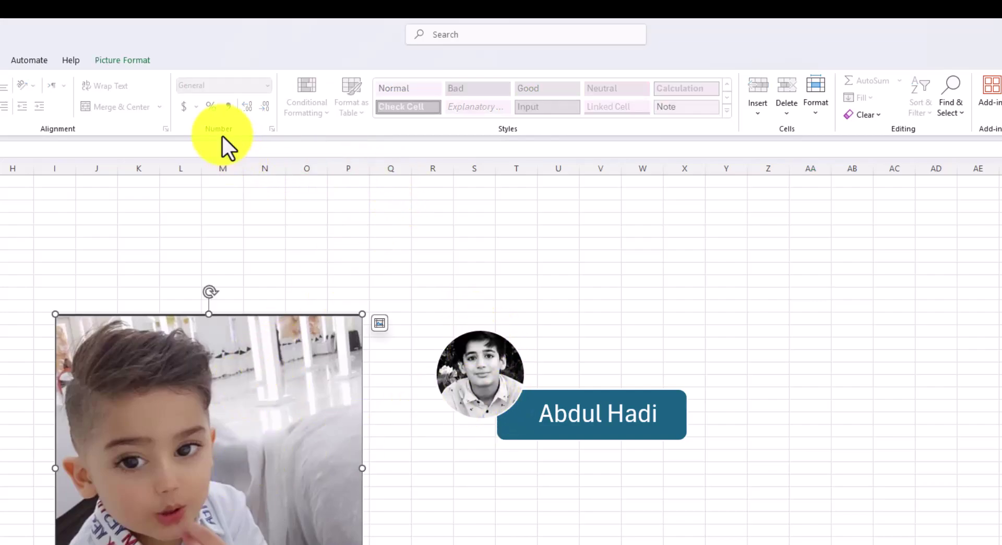
click(133, 62)
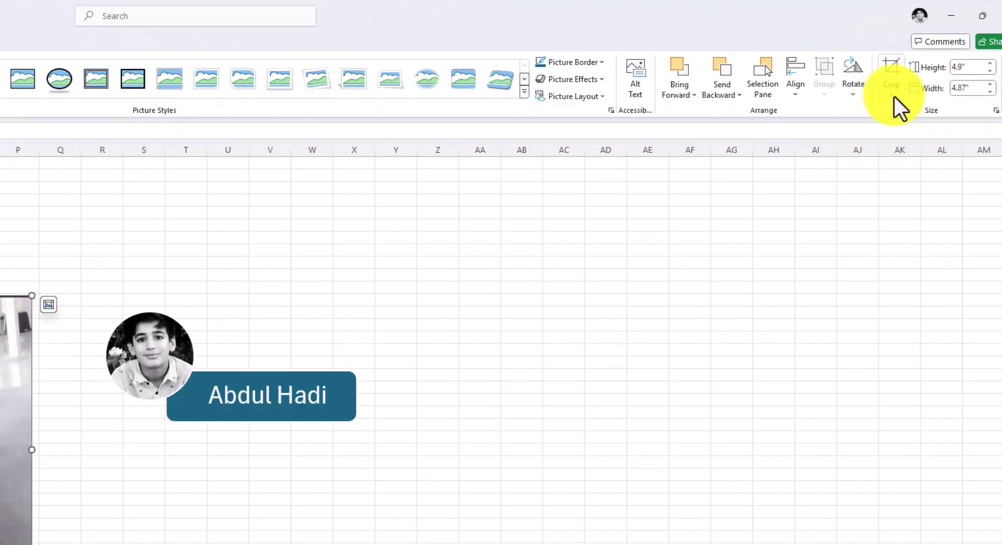
click(942, 109)
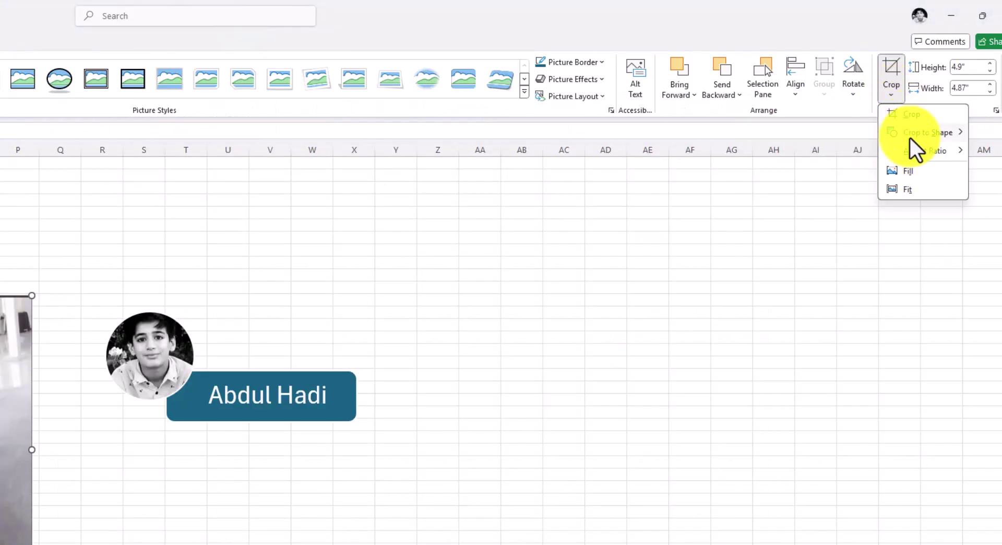
mouse_move(911, 138)
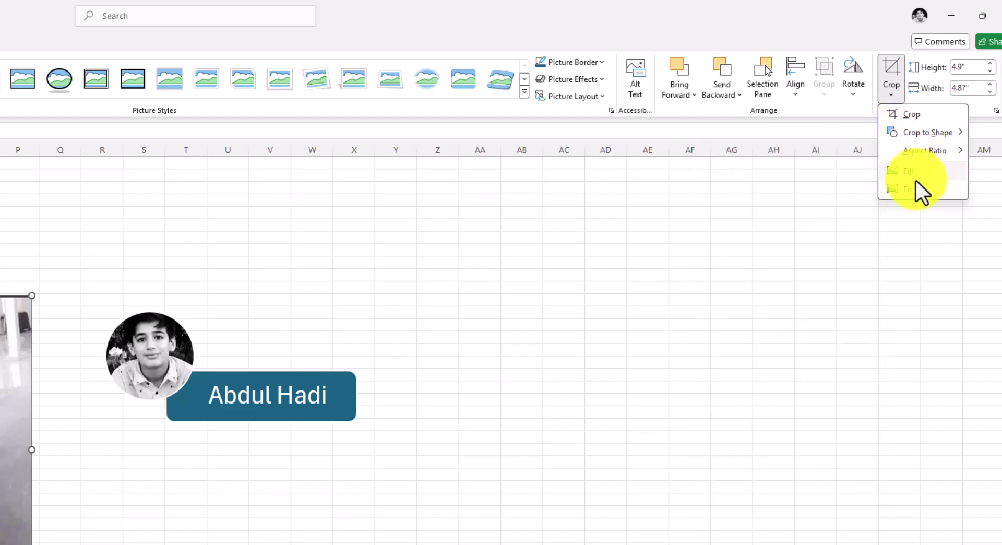
click(907, 115)
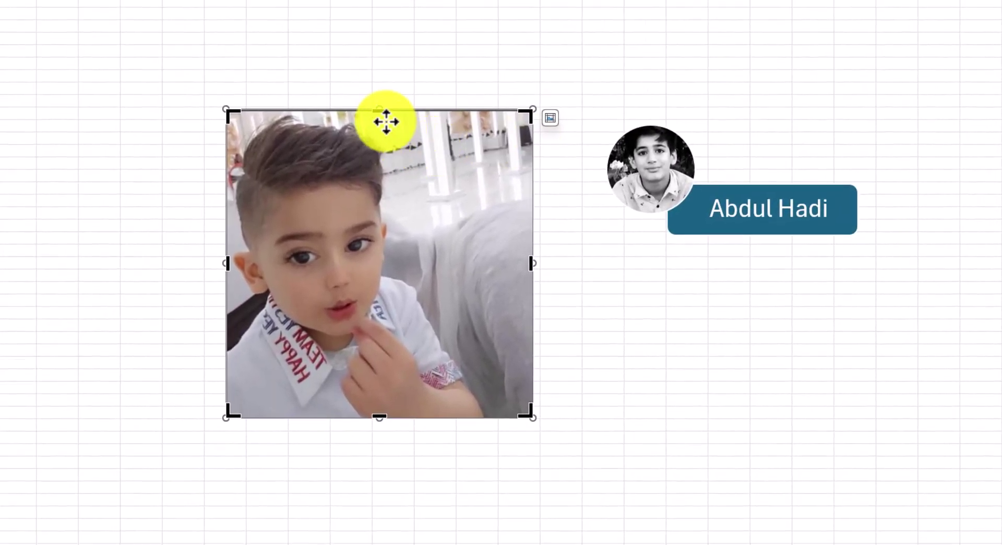
drag(382, 108, 382, 116)
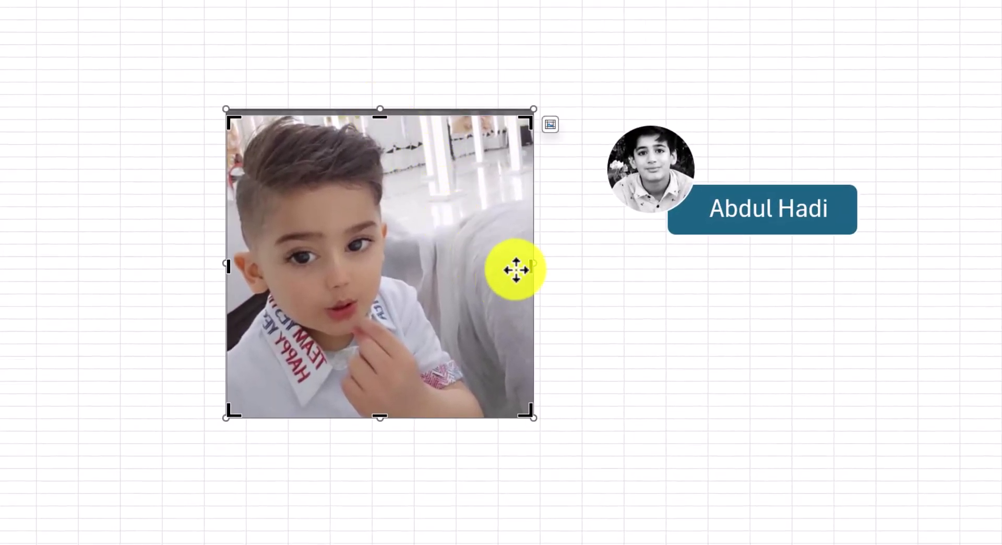
drag(534, 269, 474, 275)
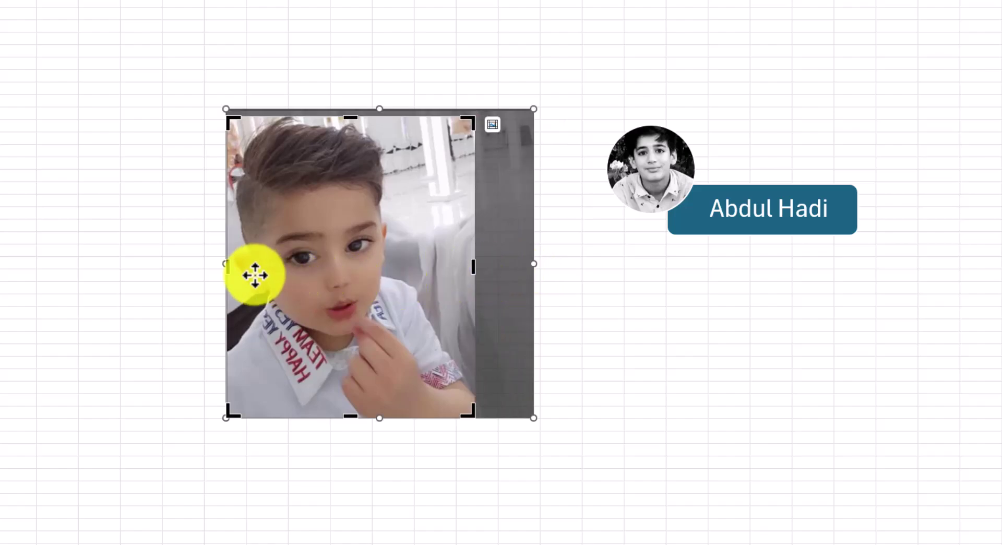
click(662, 263)
click(559, 463)
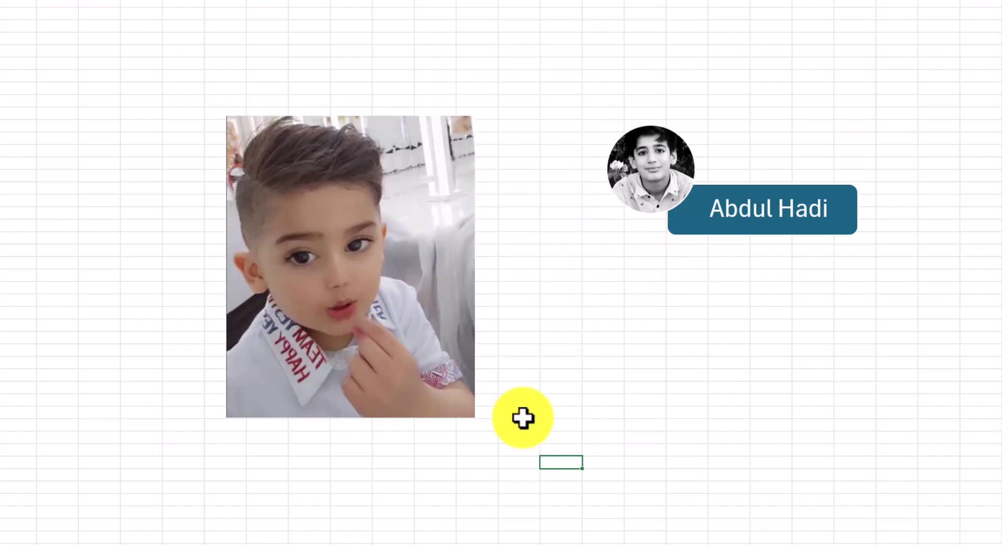
click(418, 250)
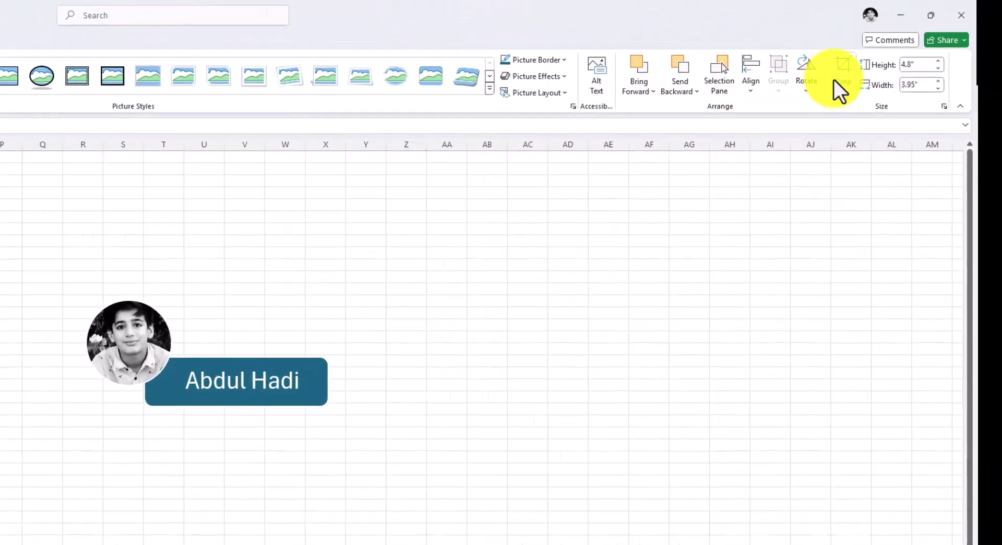
Fit, then fill the crop frame, shifting the boy's image slightly right and down inside it
click(843, 81)
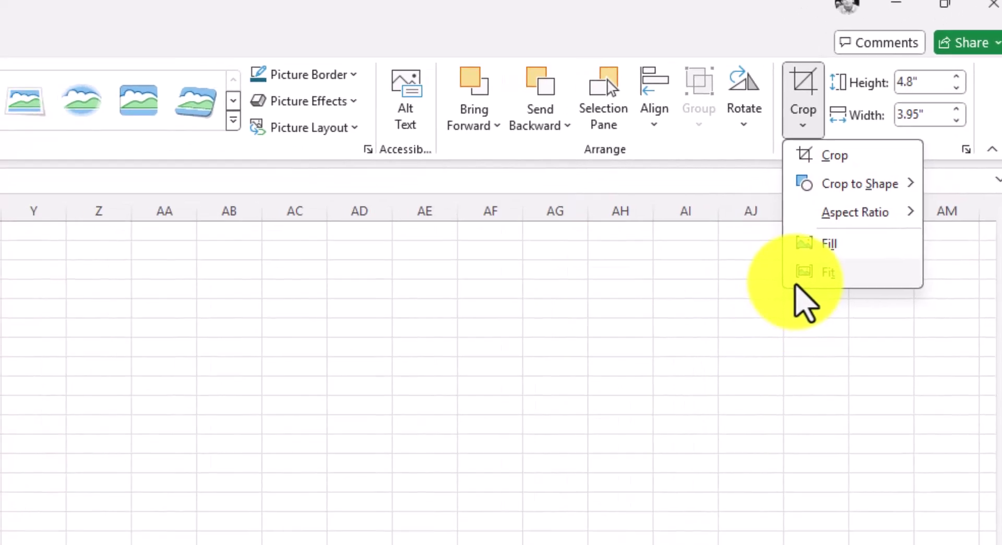
click(766, 301)
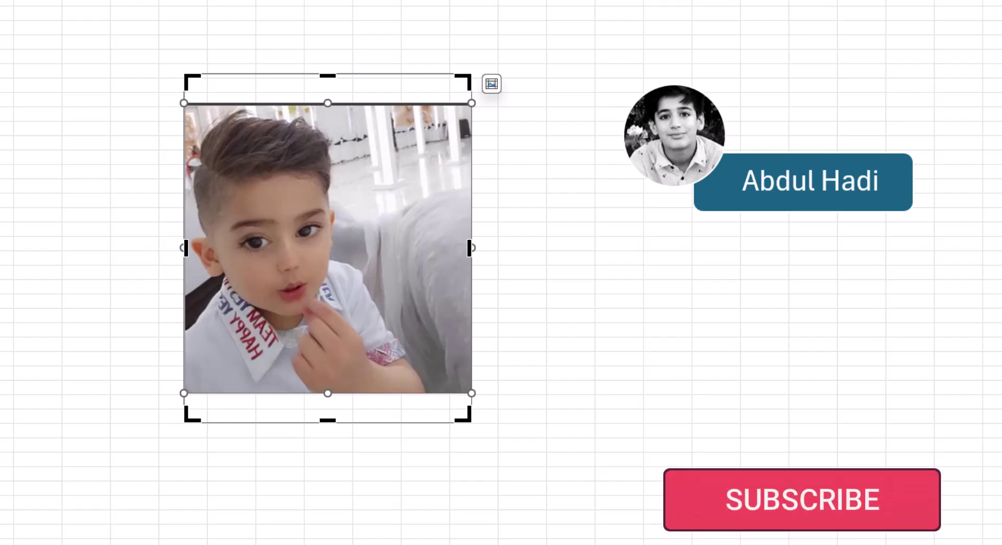
click(1001, 201)
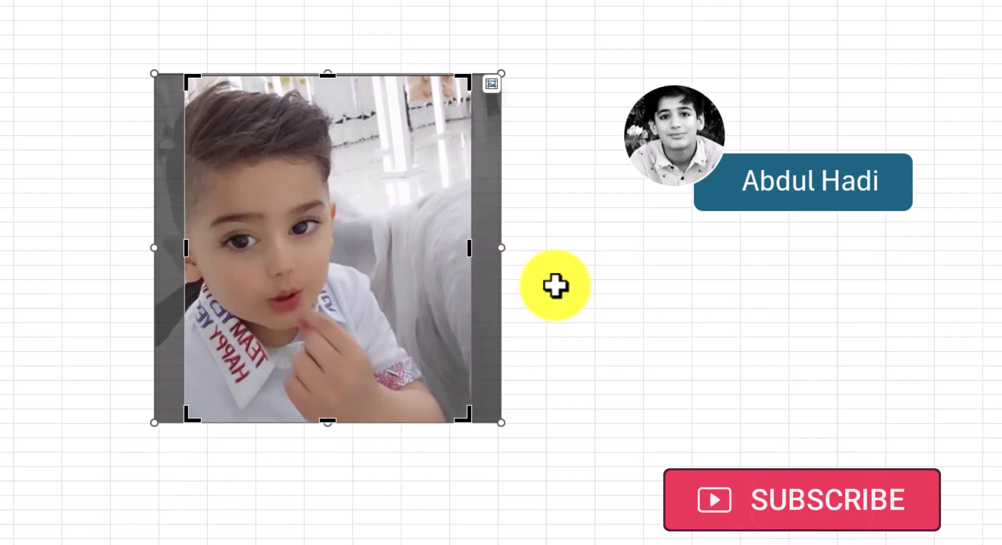
drag(272, 272, 311, 278)
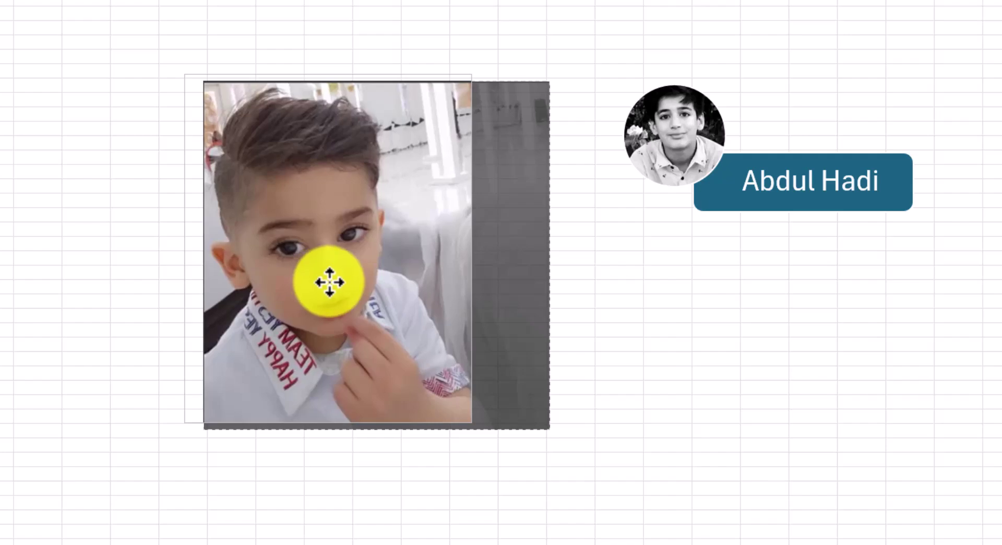
click(716, 429)
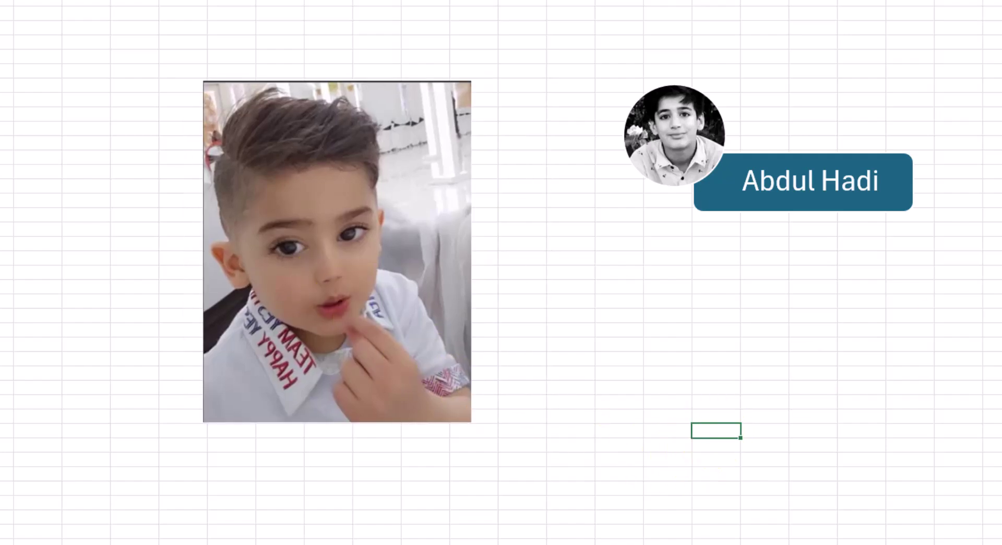
click(360, 267)
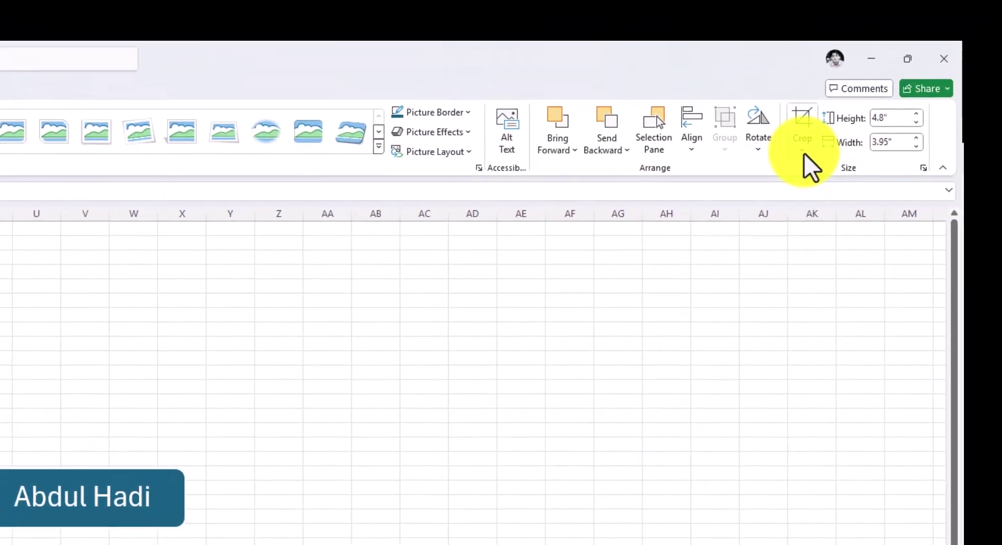
click(793, 156)
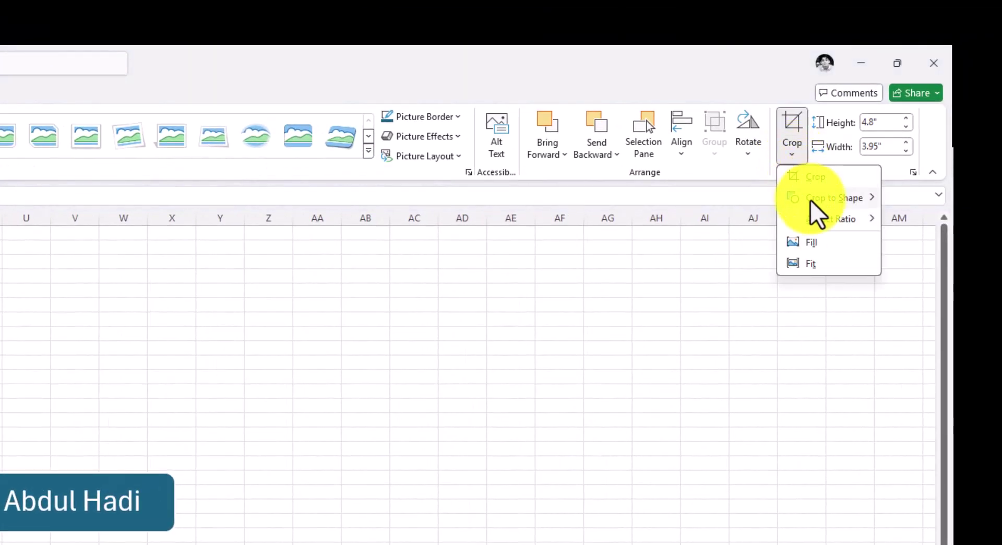
Crop the boy's photo to a Snip Single Corner Rectangle shape
mouse_move(810, 200)
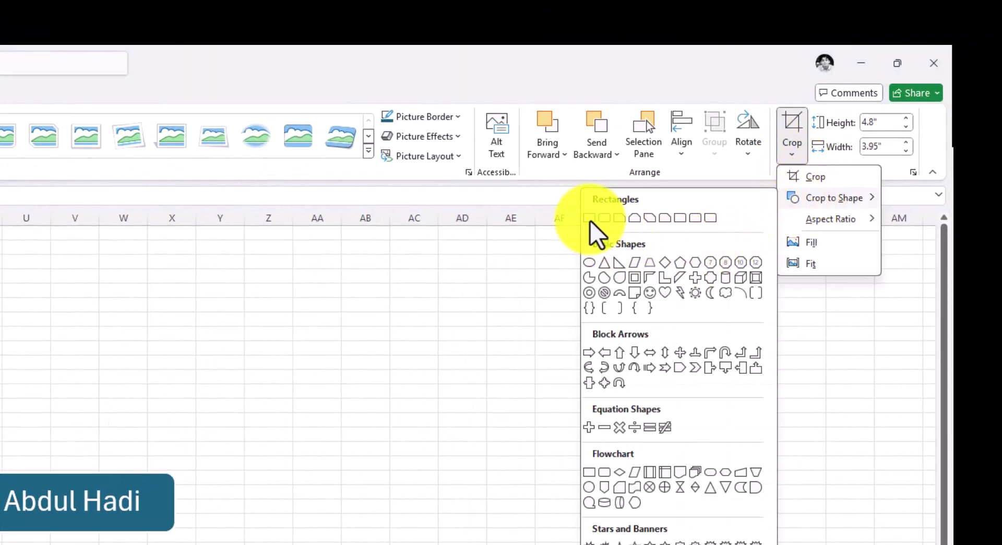
click(620, 218)
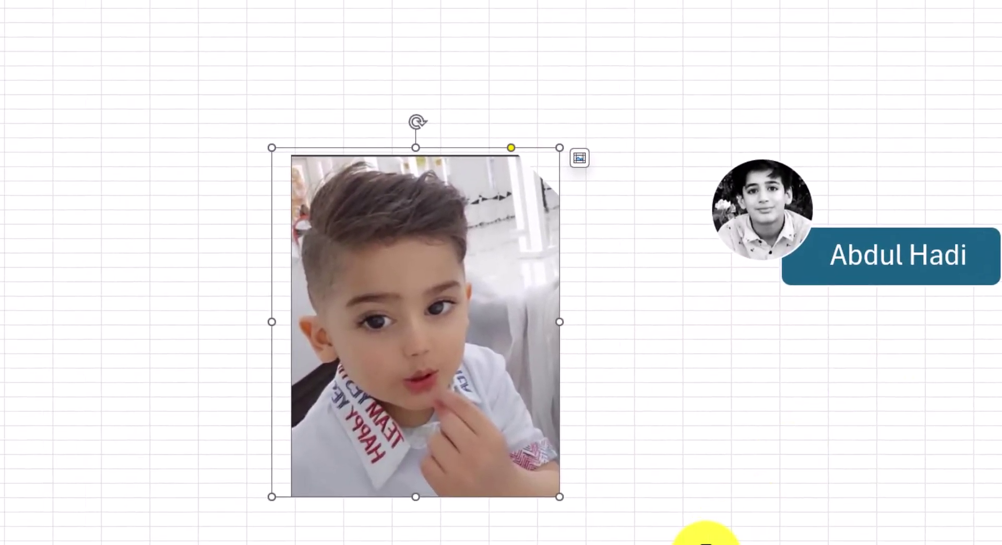
click(702, 517)
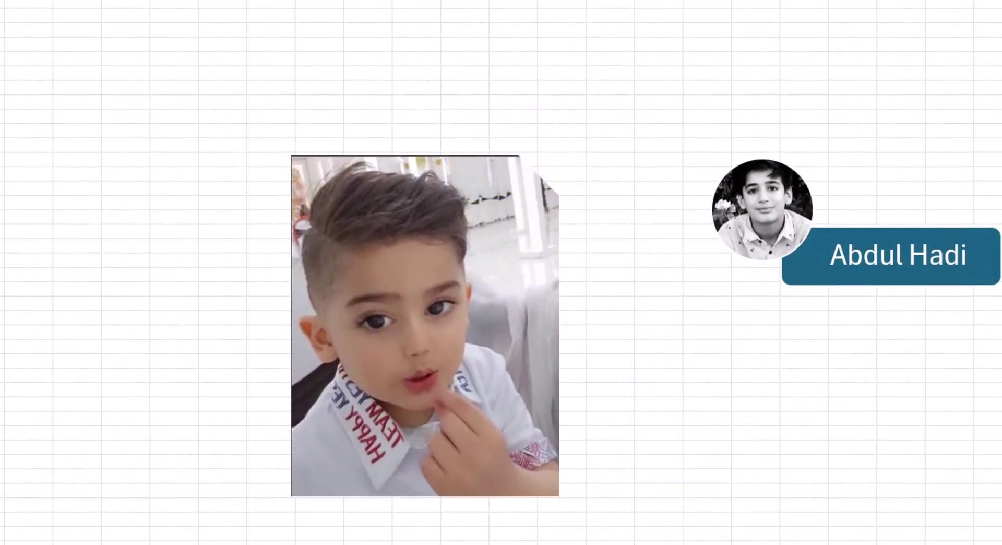
Browse the Crop to Shape gallery again and reshape the photo as an oval
click(530, 217)
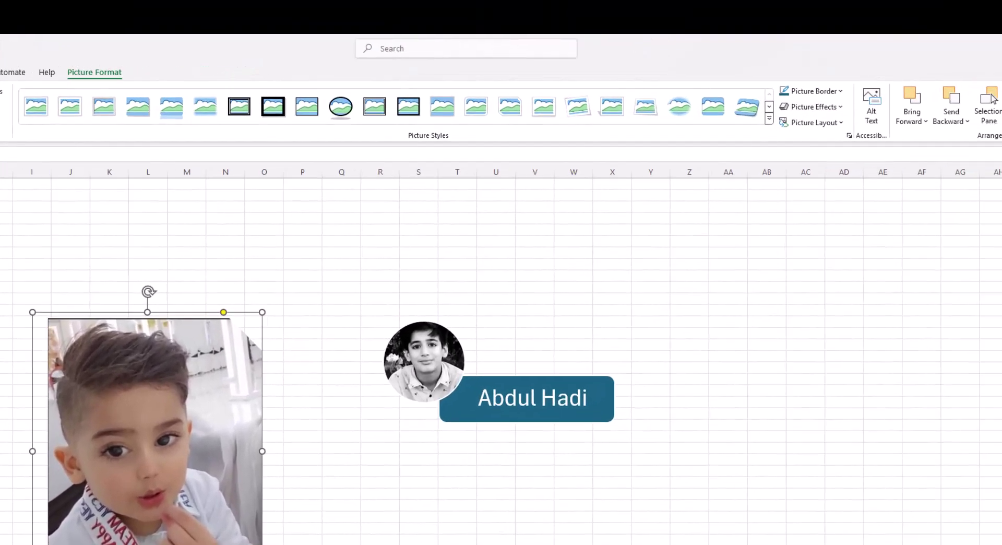
click(854, 161)
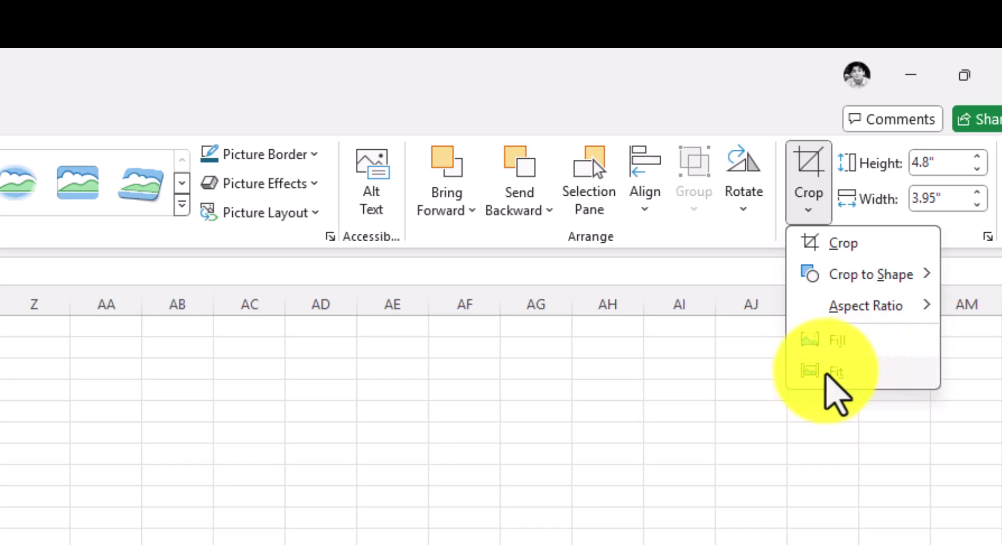
mouse_move(843, 300)
mouse_move(851, 277)
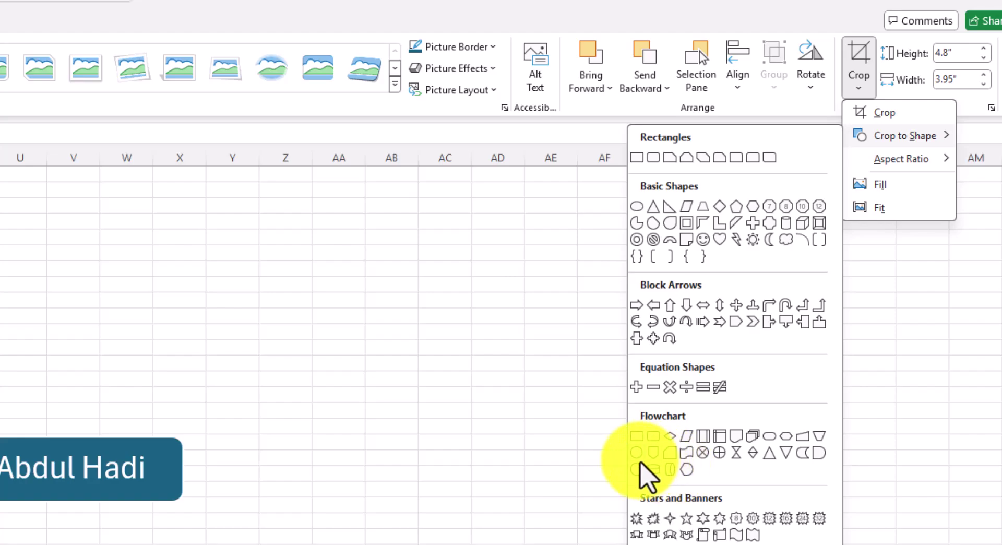
click(642, 472)
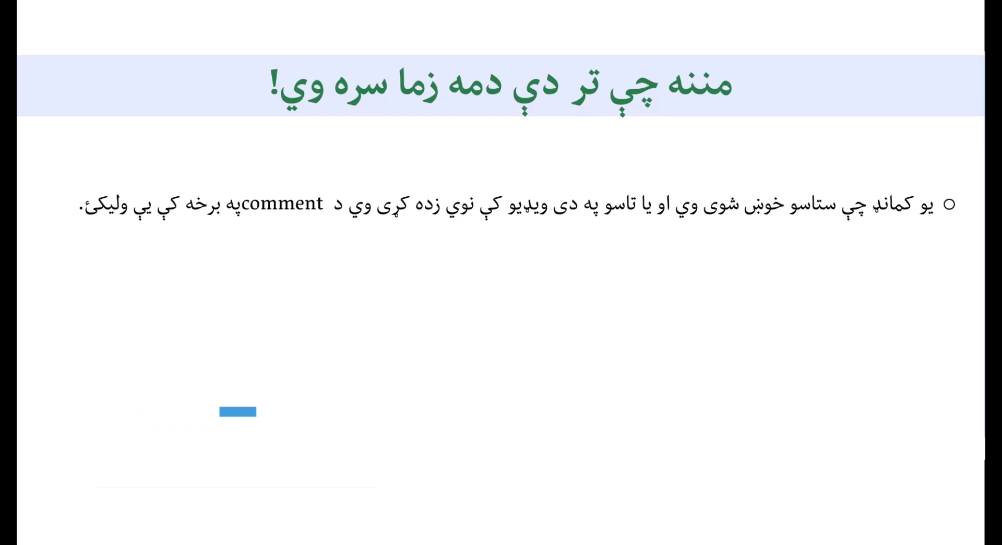
Reveal the second and third bullet points on the thank-you slide
click(517, 296)
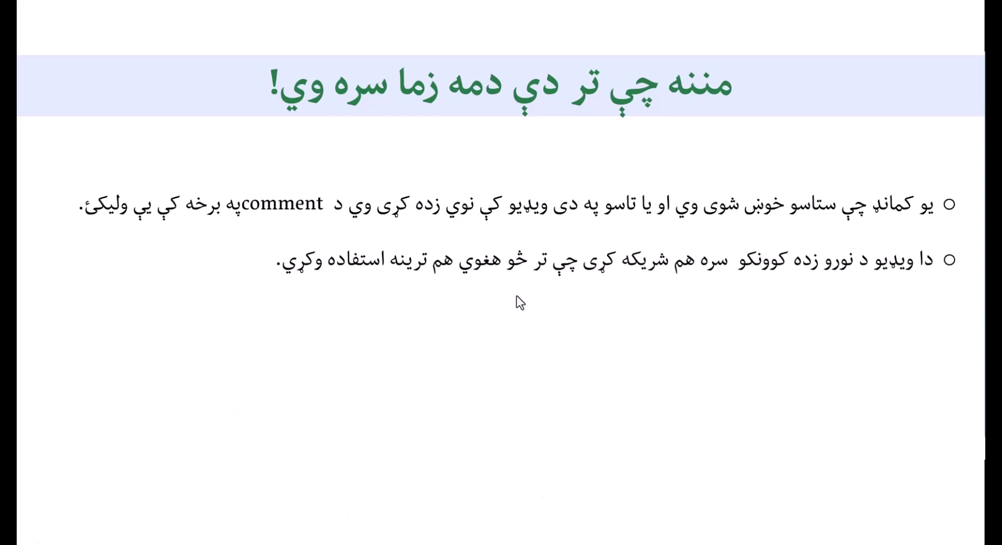
click(670, 317)
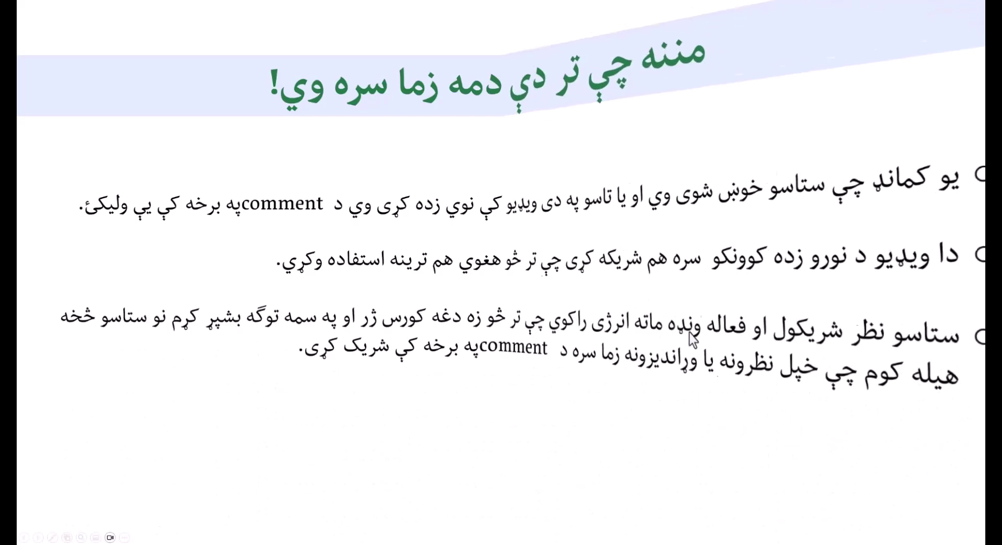